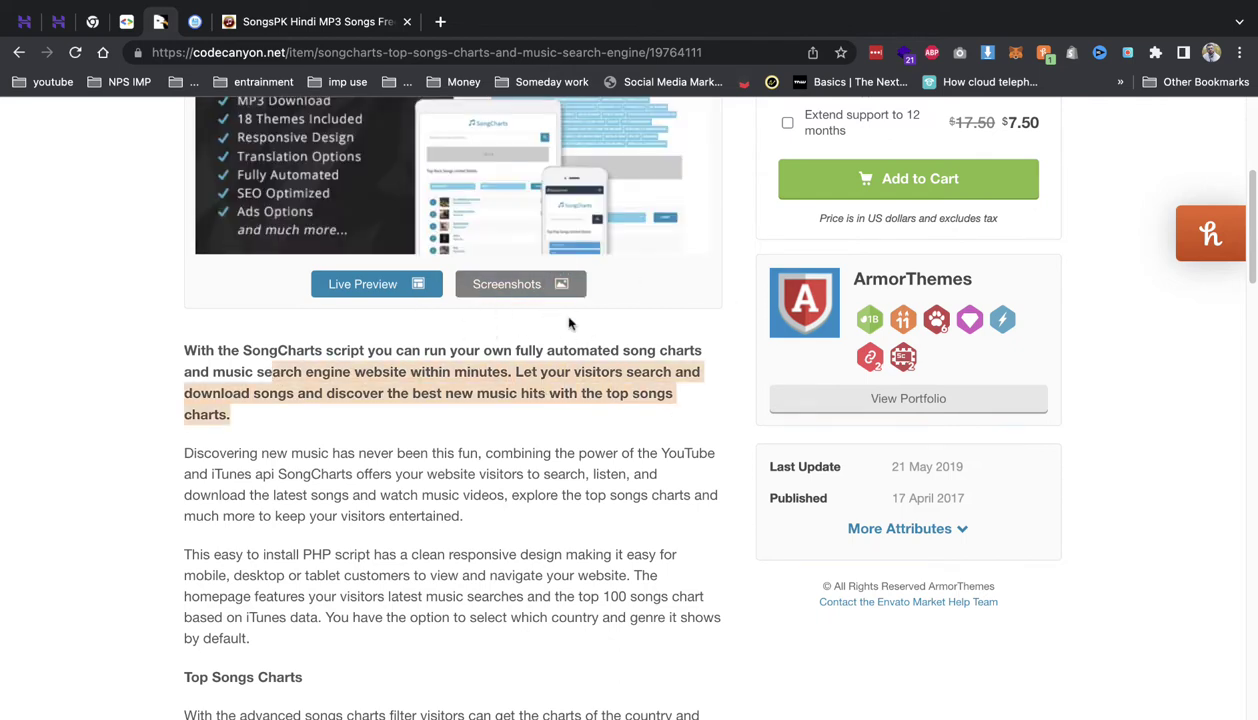
Step: Read through the SongCharts script's description, including its music search, monetization, SEO, themes and admin panel sections
scroll(618, 322, "down", 2)
scroll(613, 311, "down", 4)
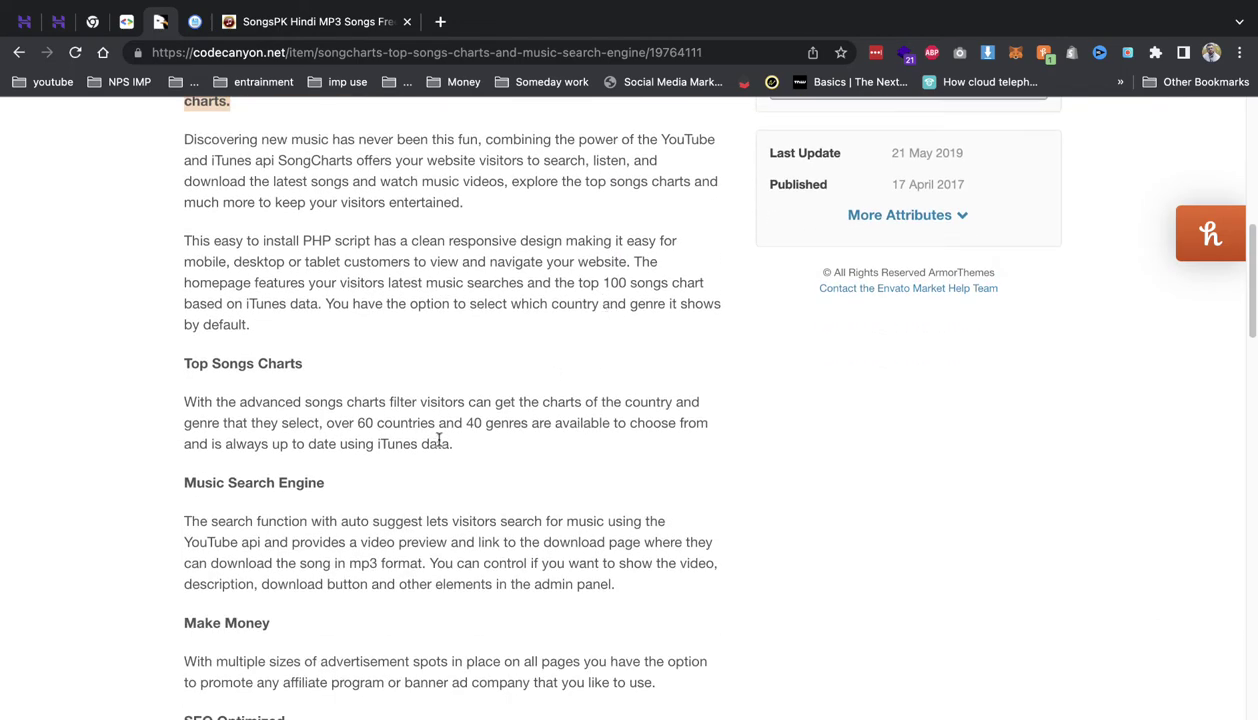
scroll(419, 655, "down", 3)
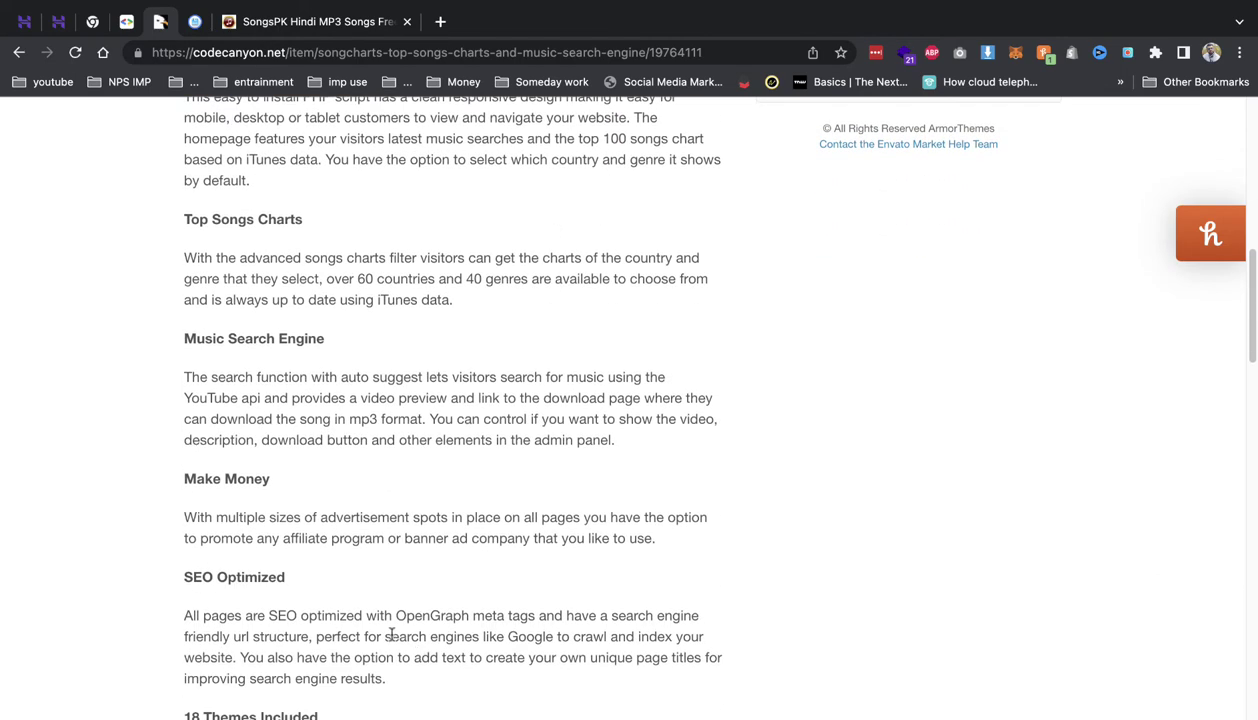
scroll(391, 636, "down", 5)
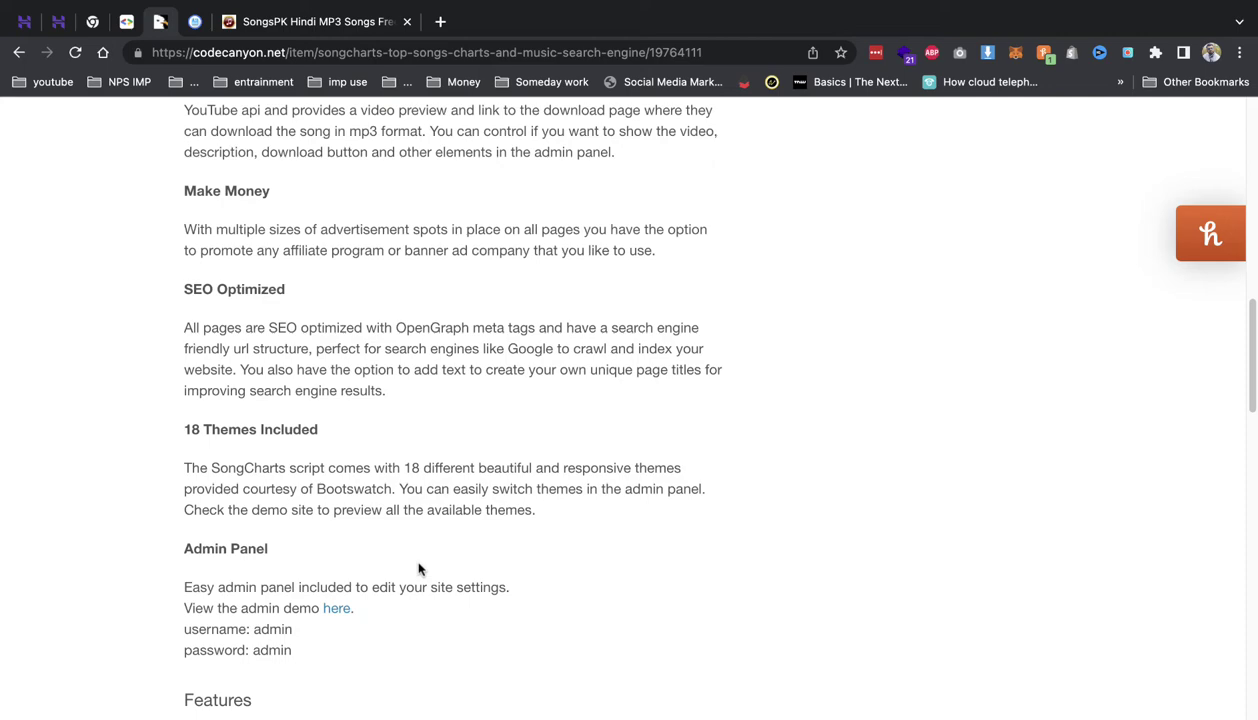
scroll(418, 568, "up", 15)
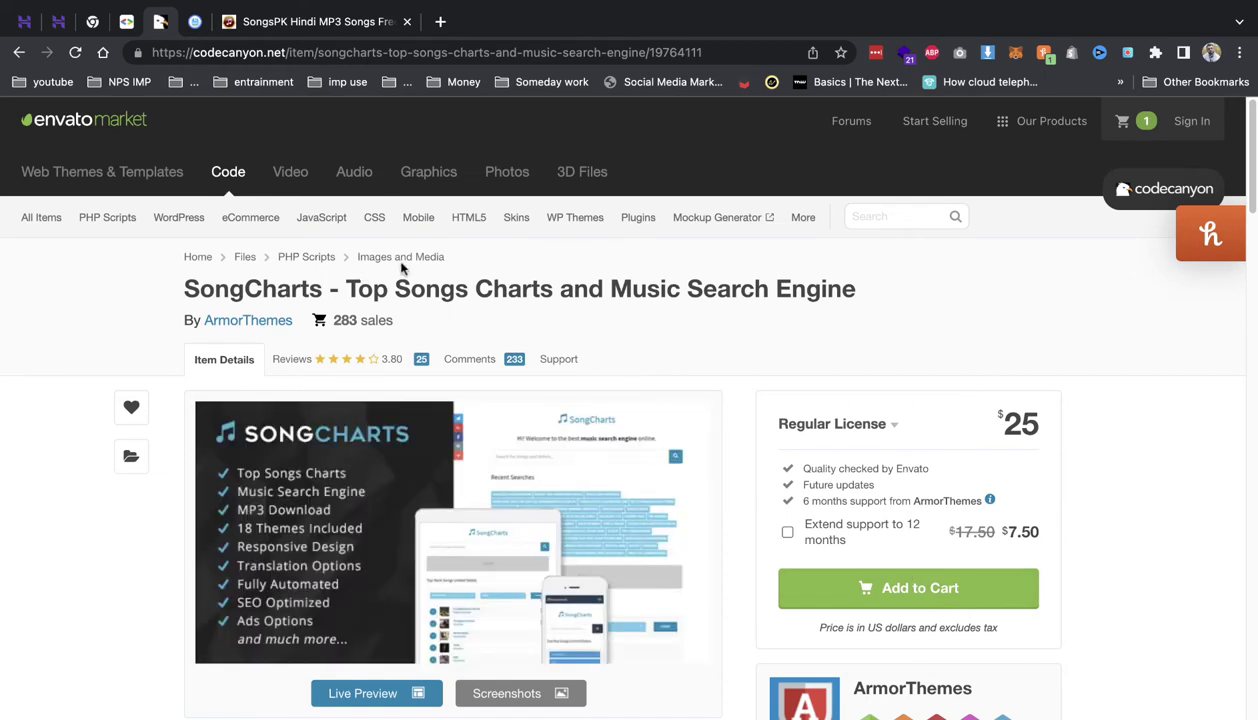
Step: Switch to the hosting File Browser, open the public_html/demo folder and delete all of its files and folders
left_click(204, 34)
double_click(281, 292)
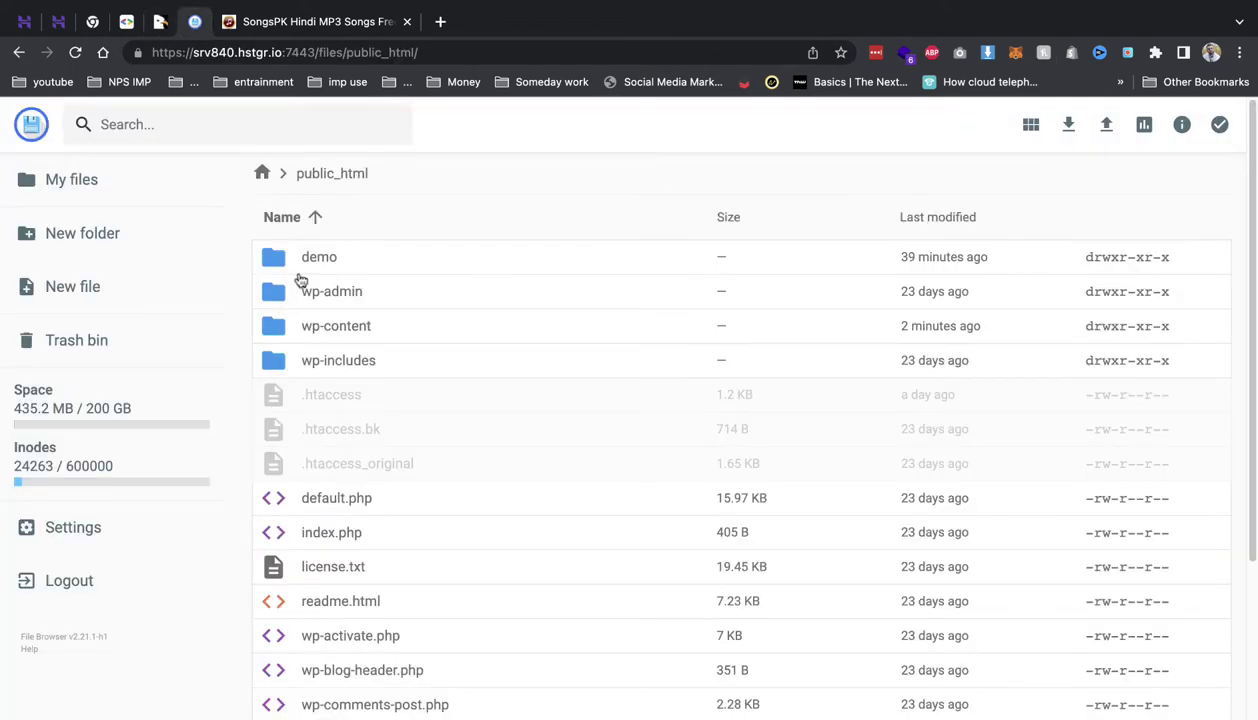
double_click(300, 272)
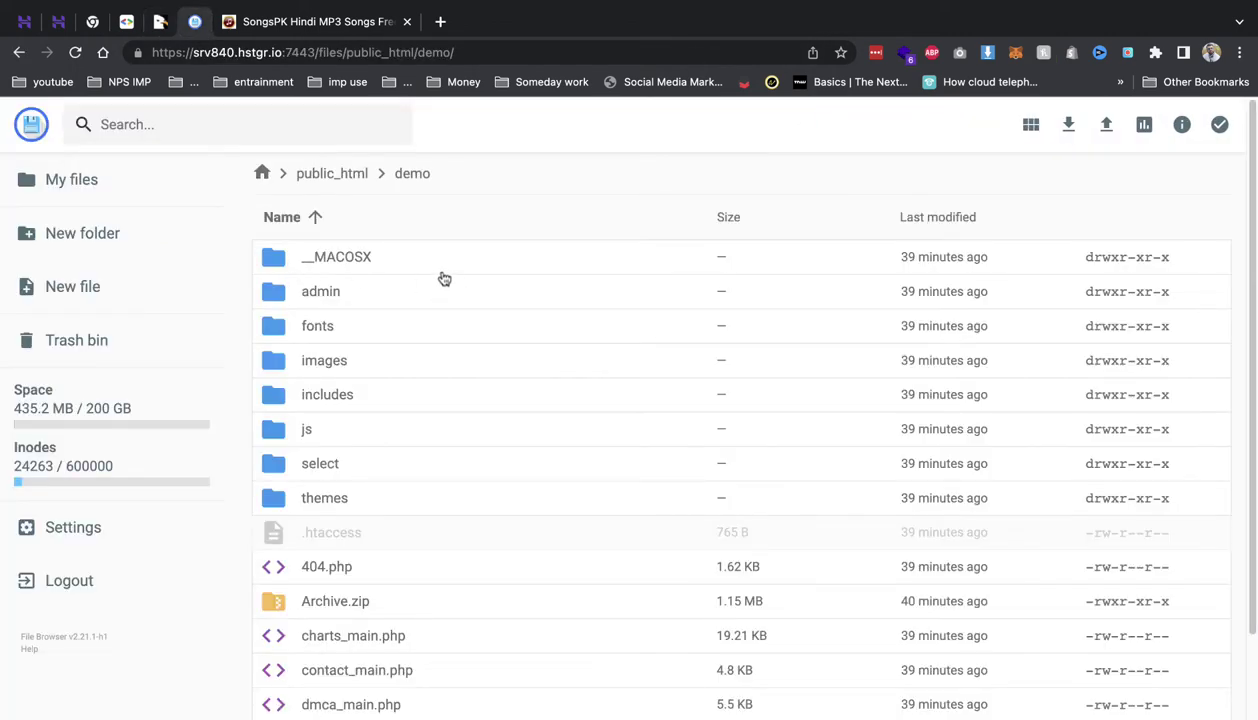
left_click(490, 270)
key("ctrl+a")
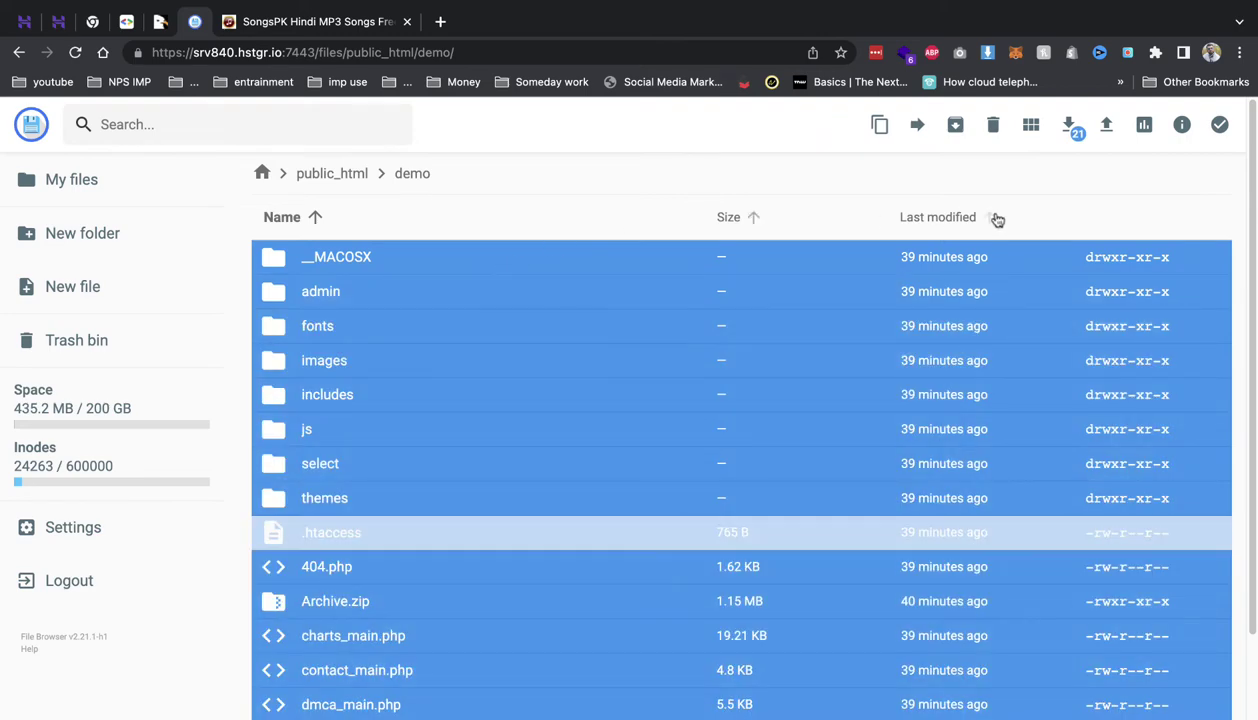
left_click(993, 124)
left_click(748, 476)
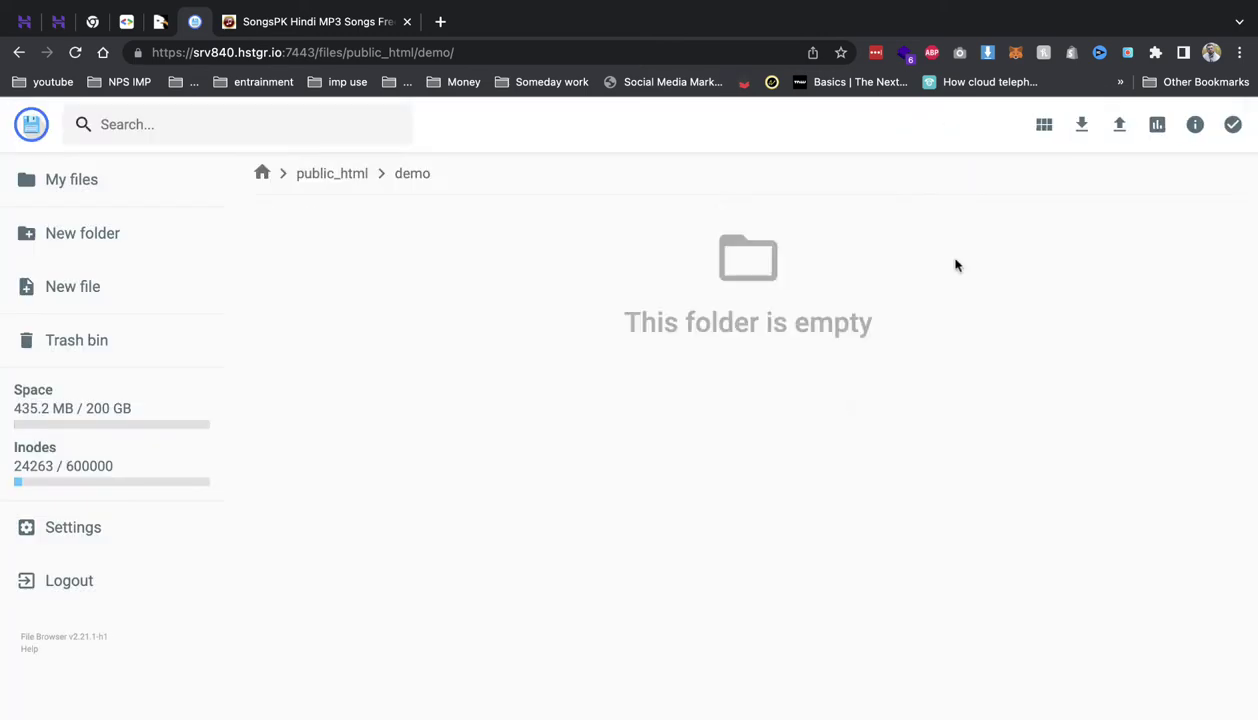
Step: Upload the Archive.zip file from the Desktop into the empty demo folder
left_click(1119, 124)
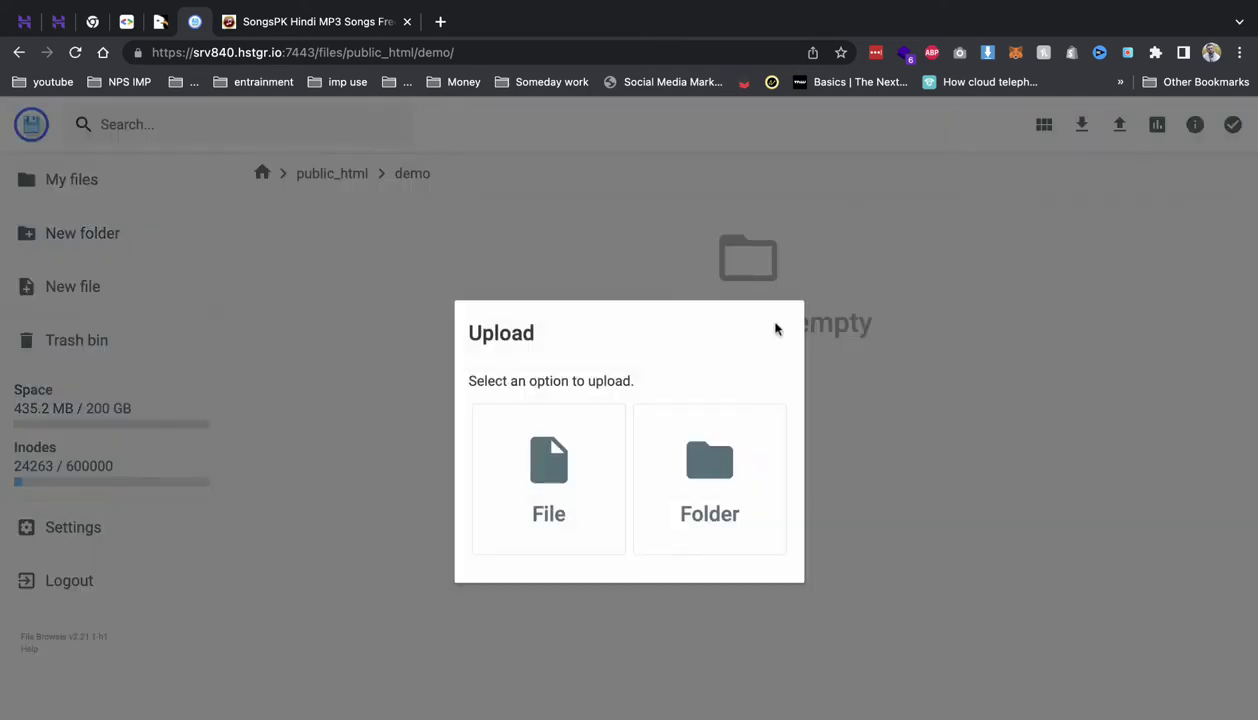
left_click(571, 451)
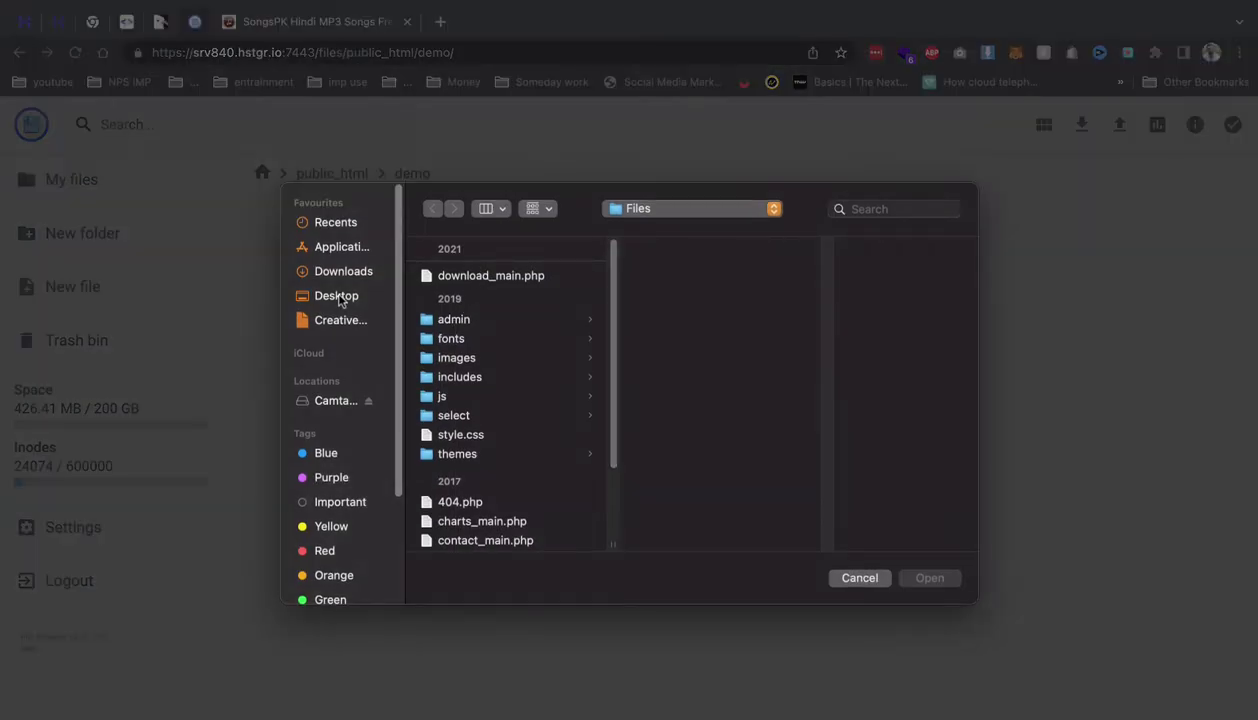
left_click(337, 296)
double_click(460, 276)
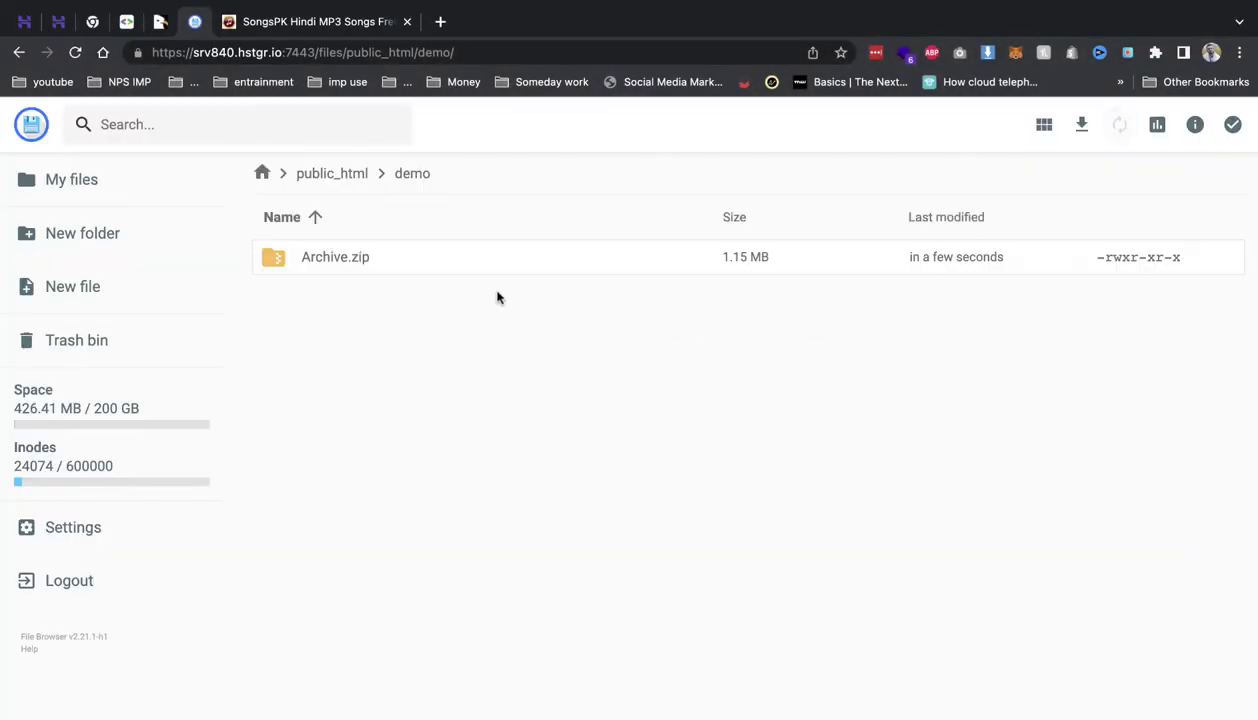
Step: Unarchive Archive.zip with the folder name demo and the parent folder of demo as destination
right_click(499, 260)
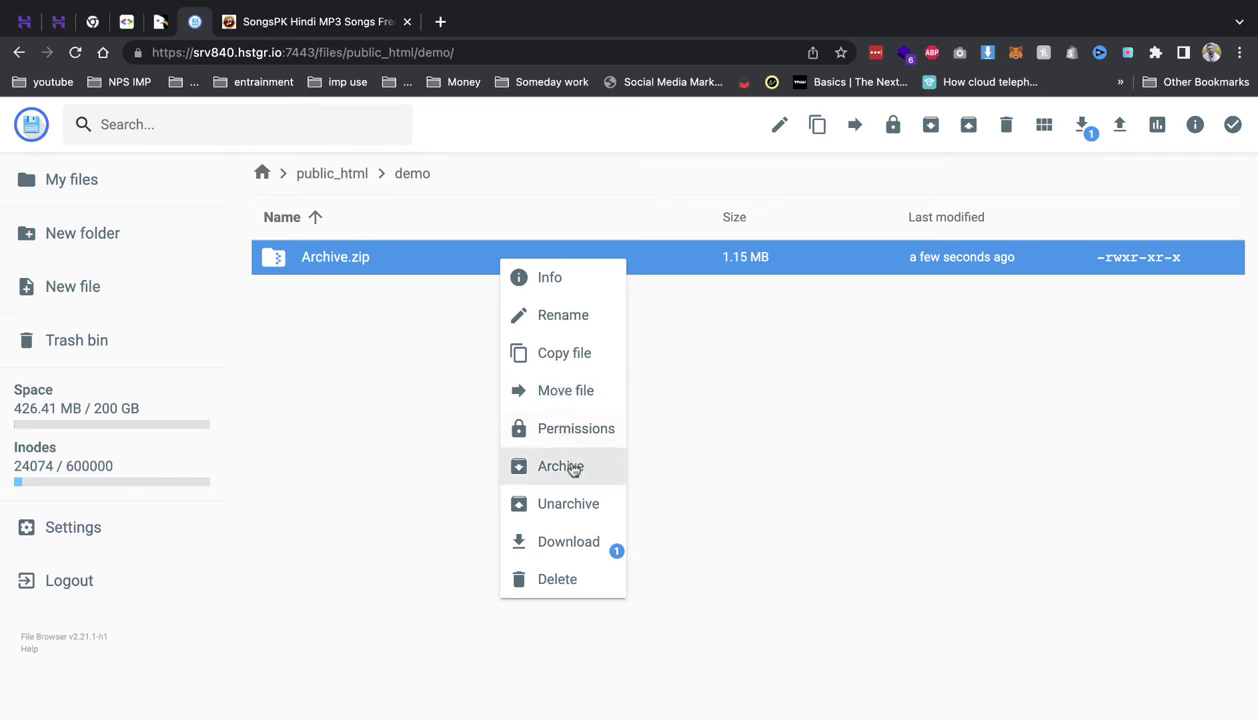
left_click(578, 502)
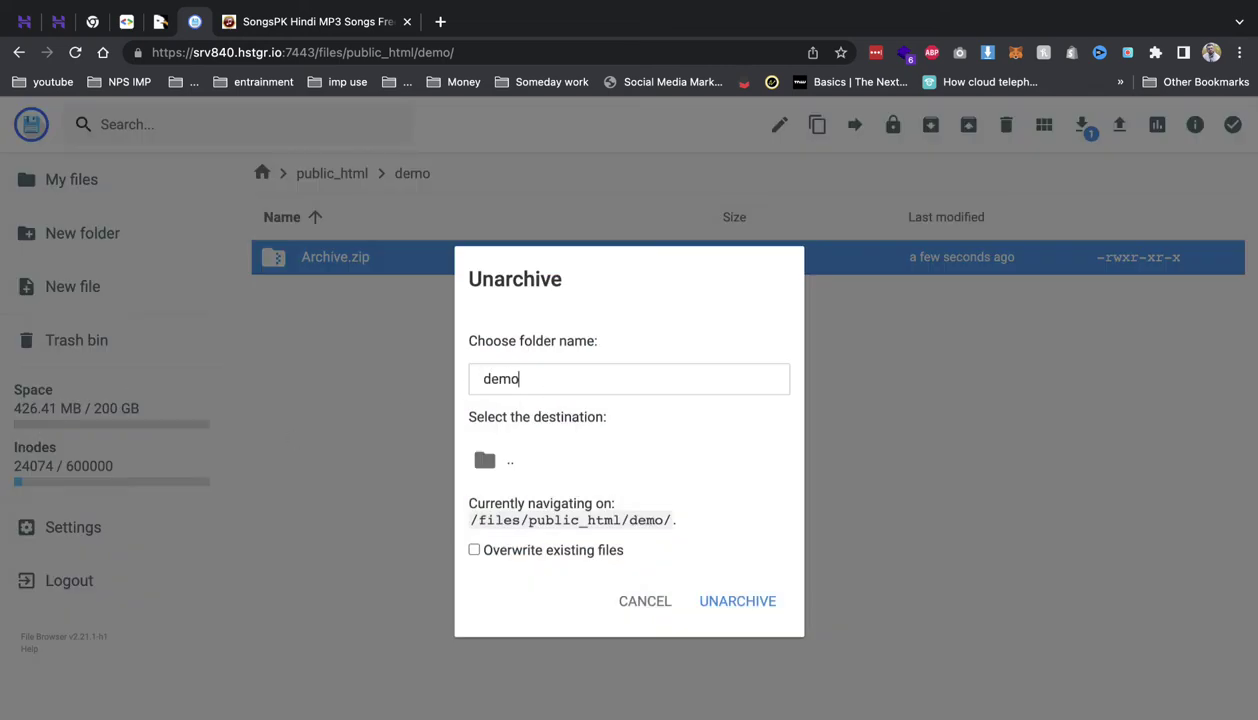
left_click(542, 455)
left_click(740, 601)
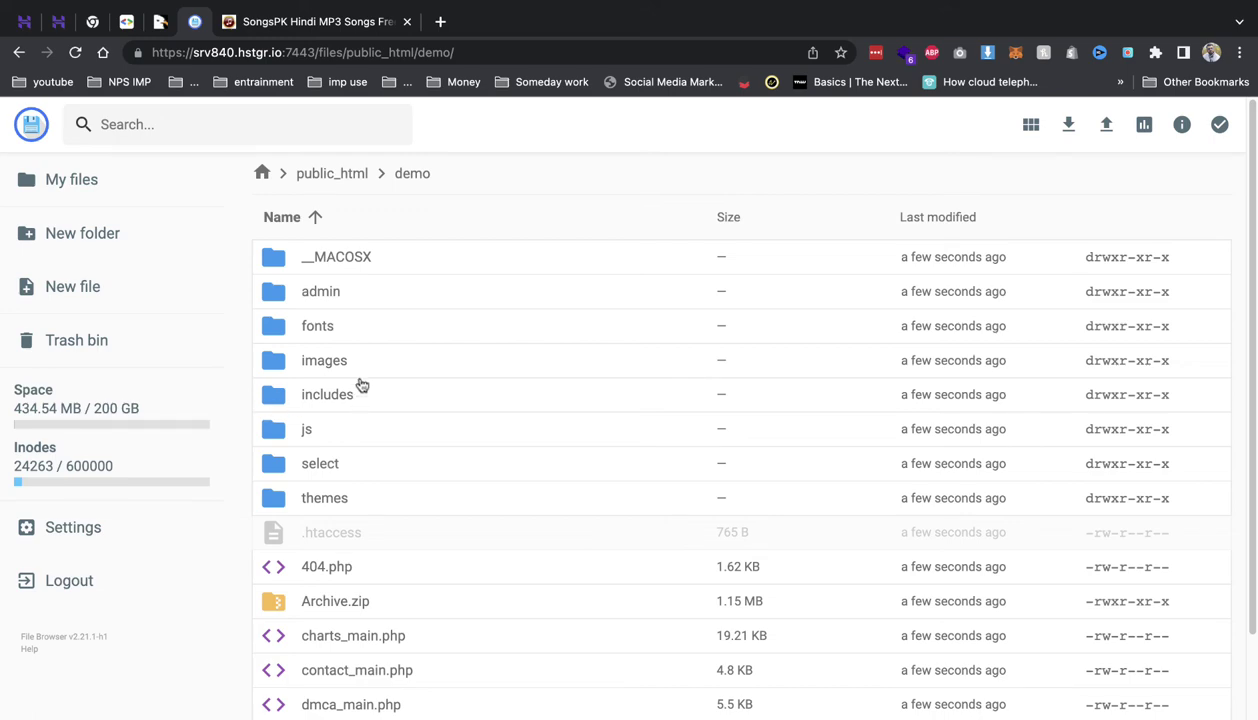
Step: Open demo.careerpavers.com in a new browser tab and look over its recent searches and top 100 songs chart
left_click(440, 21)
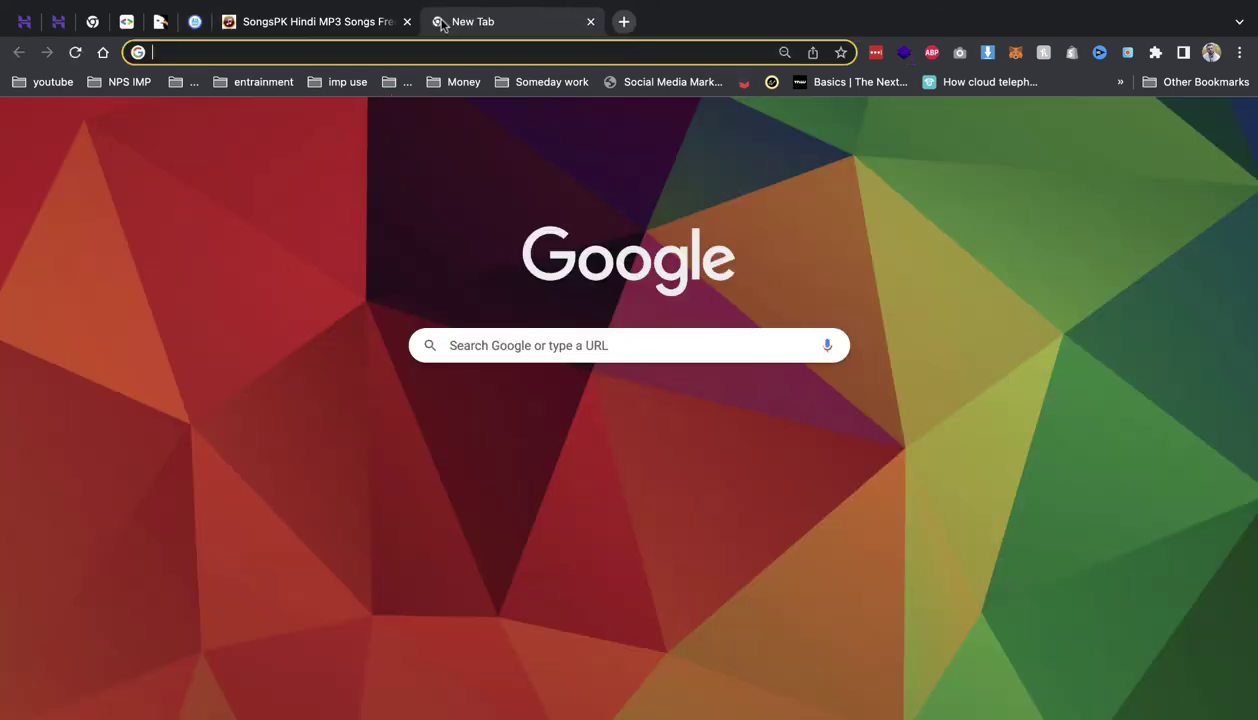
type("demo")
key("Return")
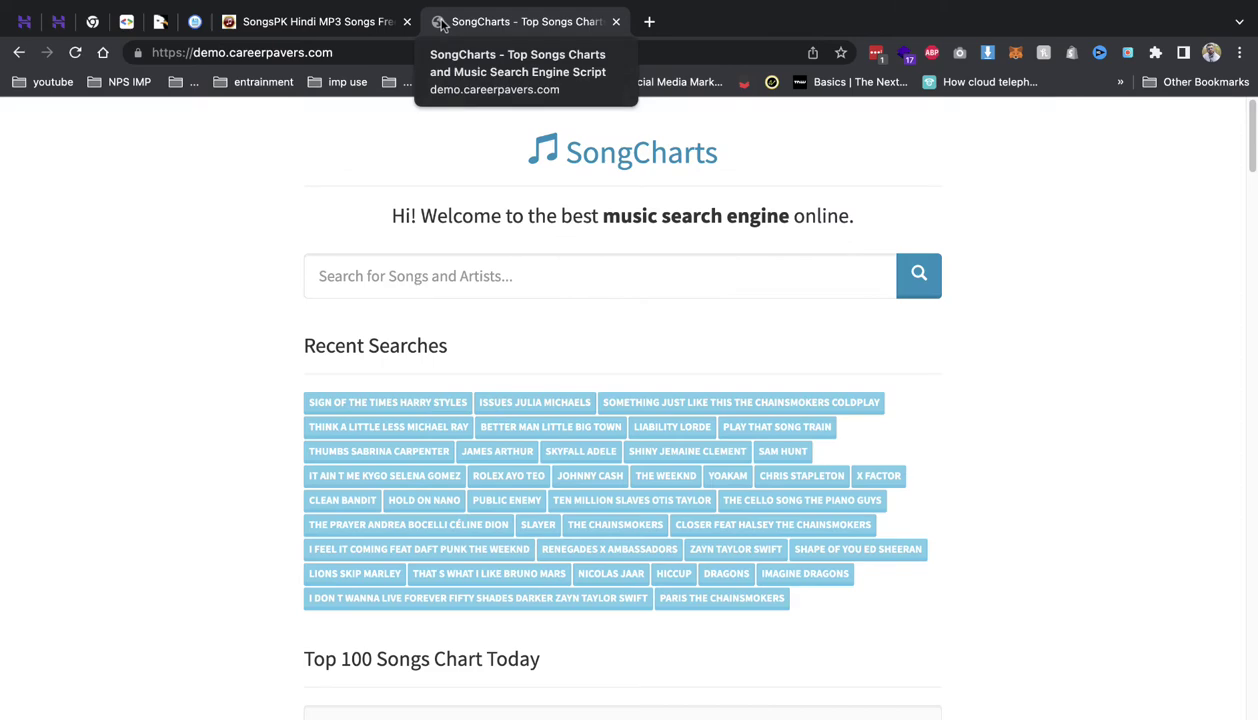
scroll(598, 433, "down", 8)
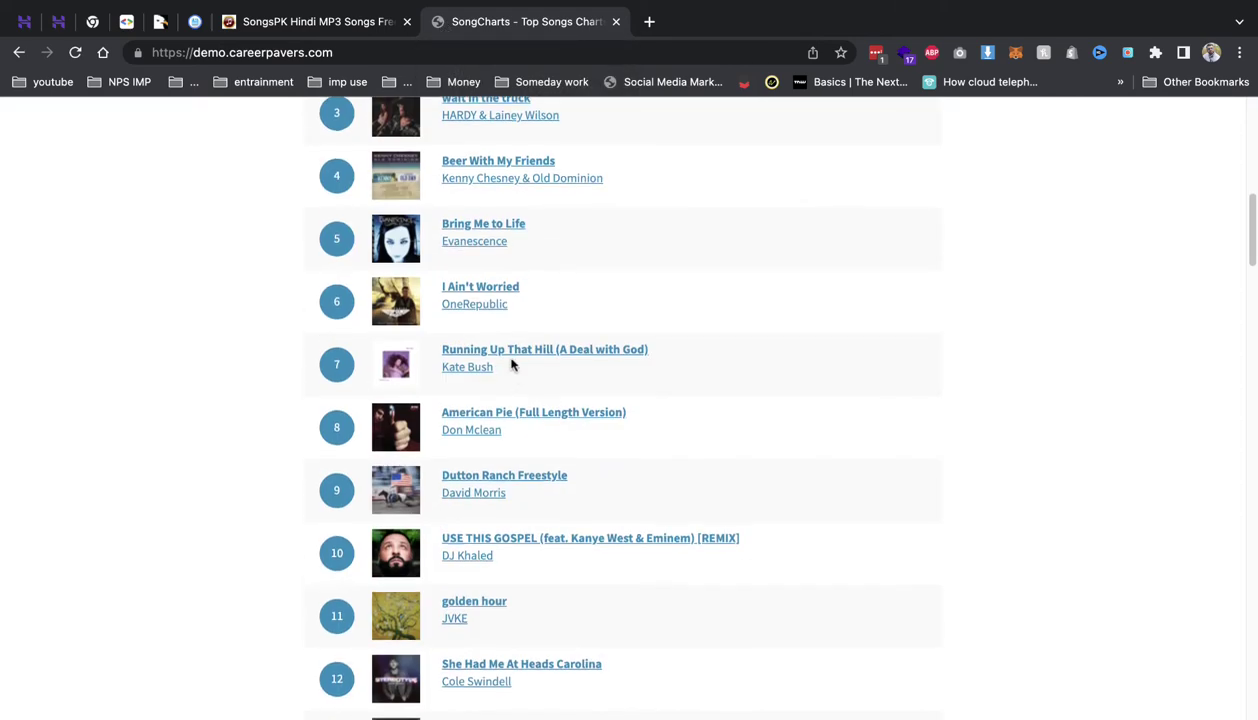
scroll(500, 367, "down", 4)
scroll(483, 402, "up", 12)
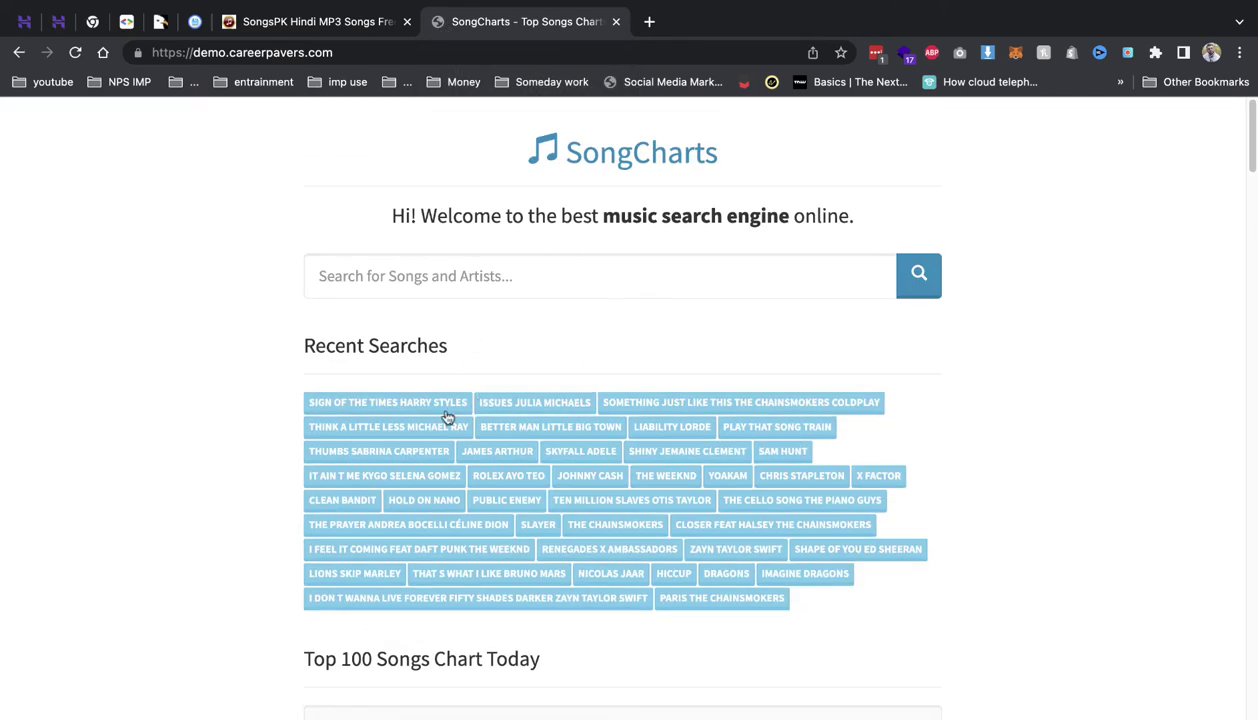
Step: Check the song page of "I Ain't Worried" by OneRepublic from the chart and return to the homepage
scroll(500, 380, "down", 10)
left_click(477, 259)
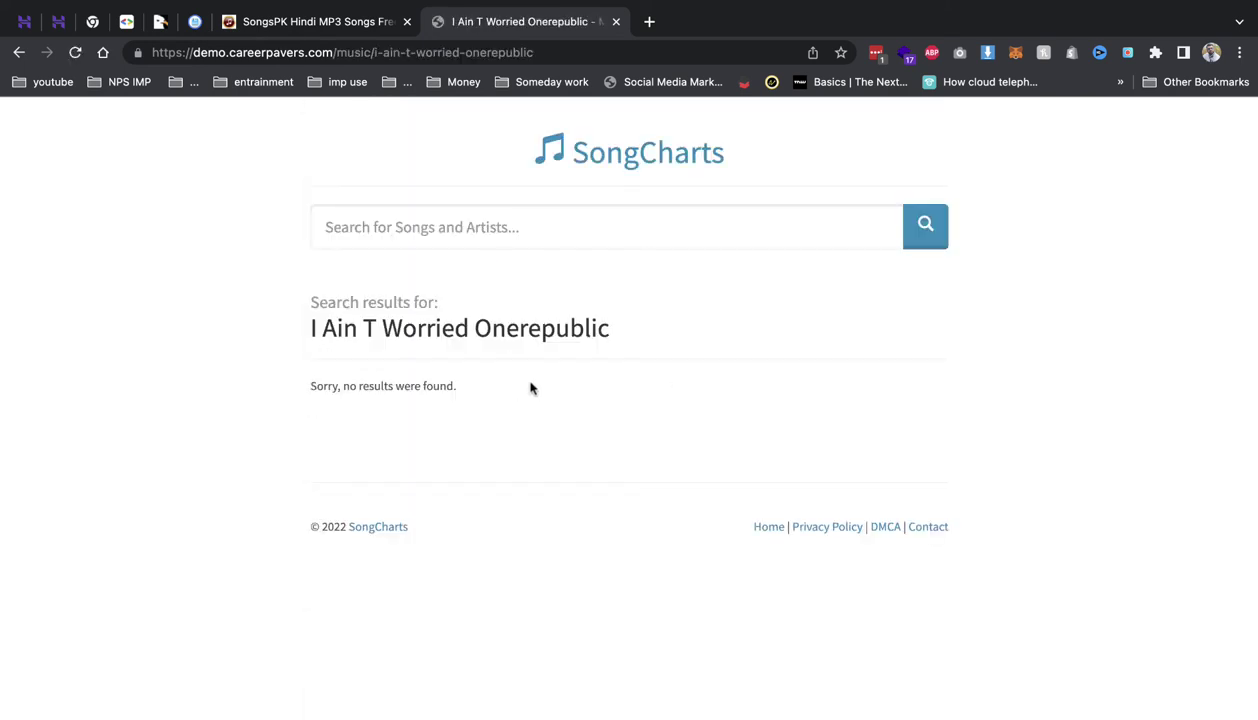
left_click(18, 52)
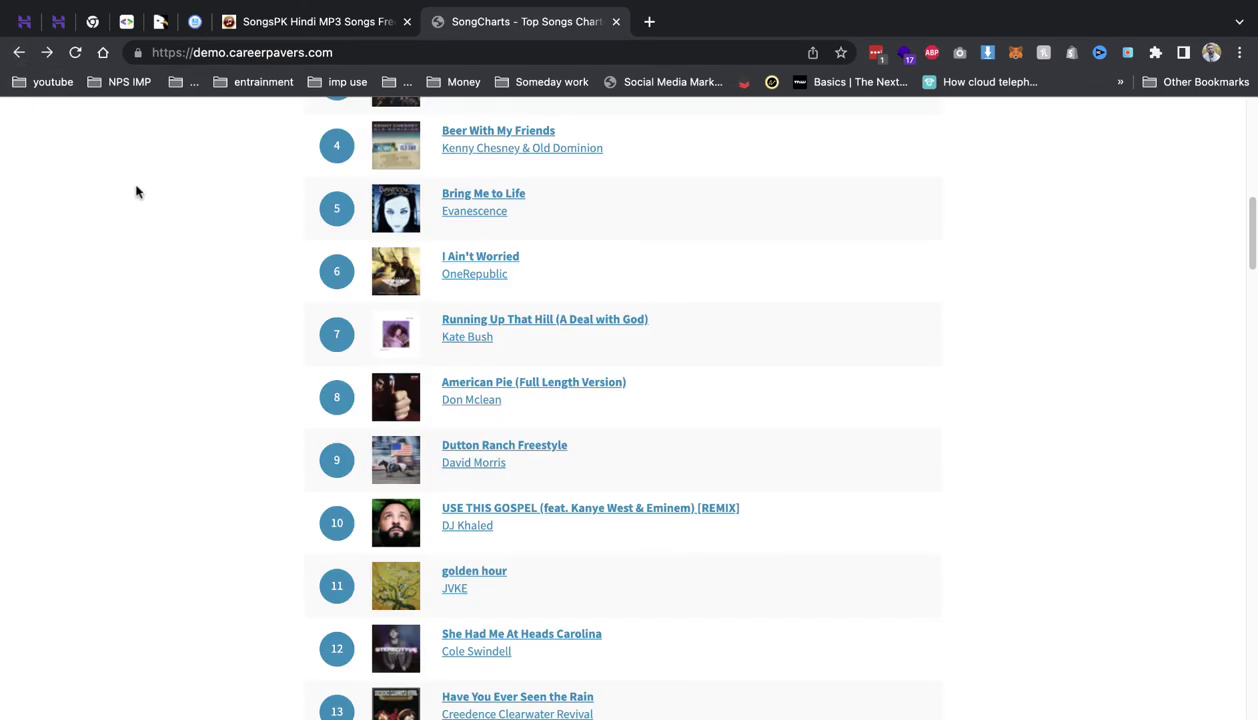
Step: Open the demo site's /admin/ page and check the username and password fields in the login settings
left_click(438, 52)
left_click(455, 52)
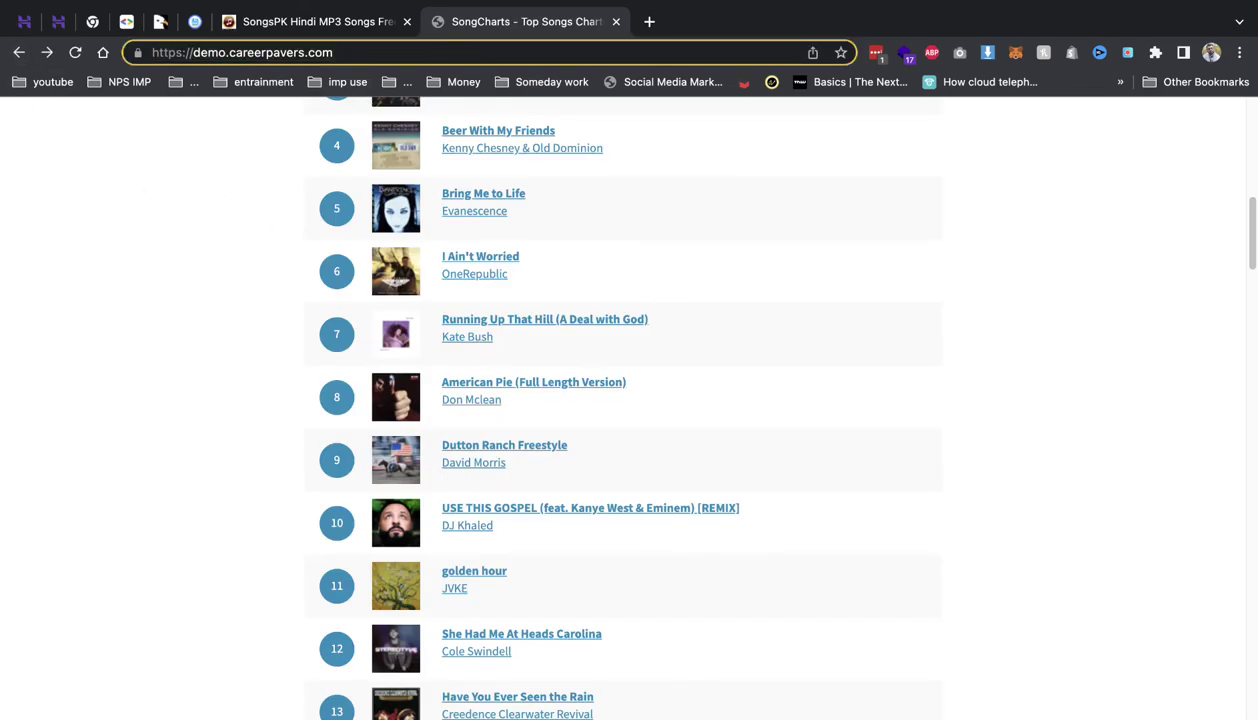
type("/admin/")
key("Return")
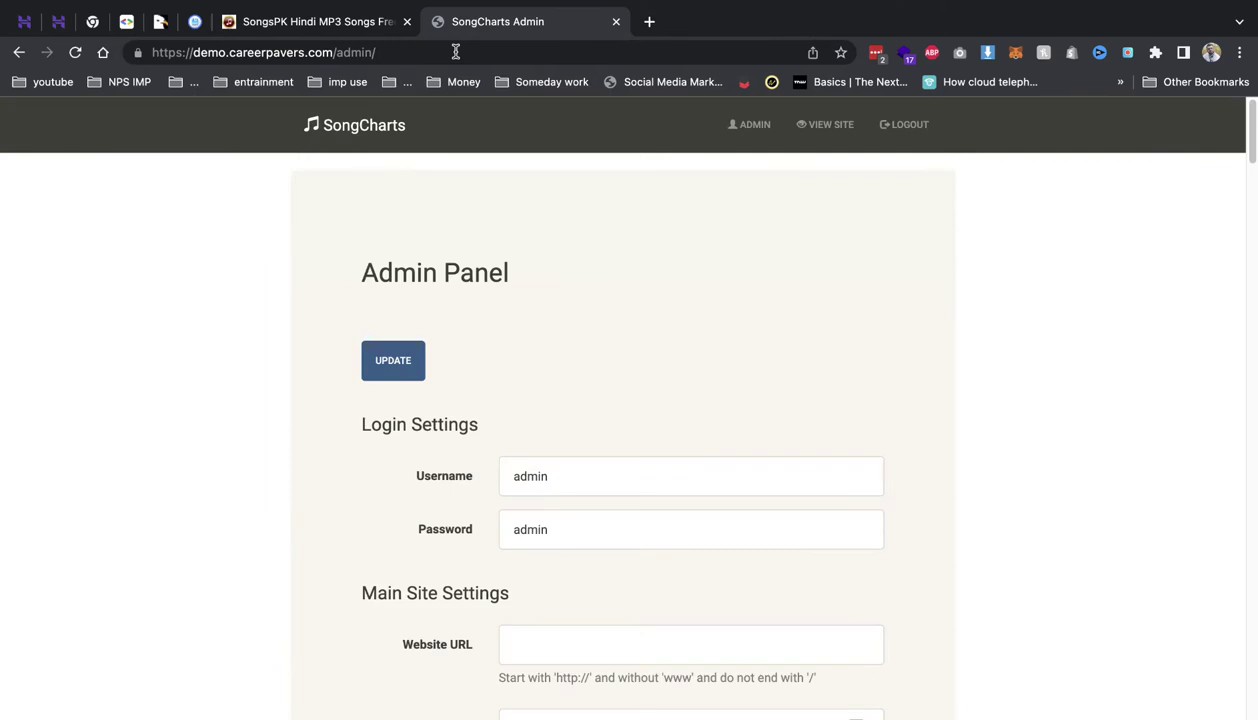
double_click(533, 468)
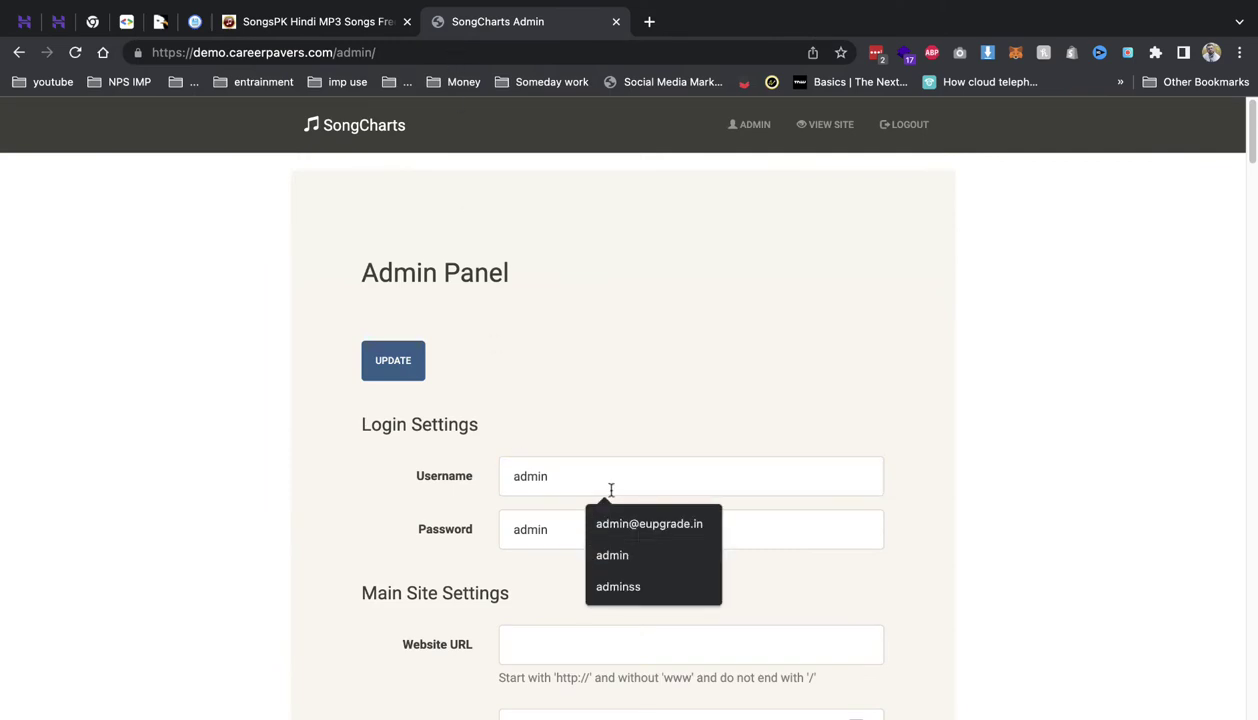
left_click(722, 318)
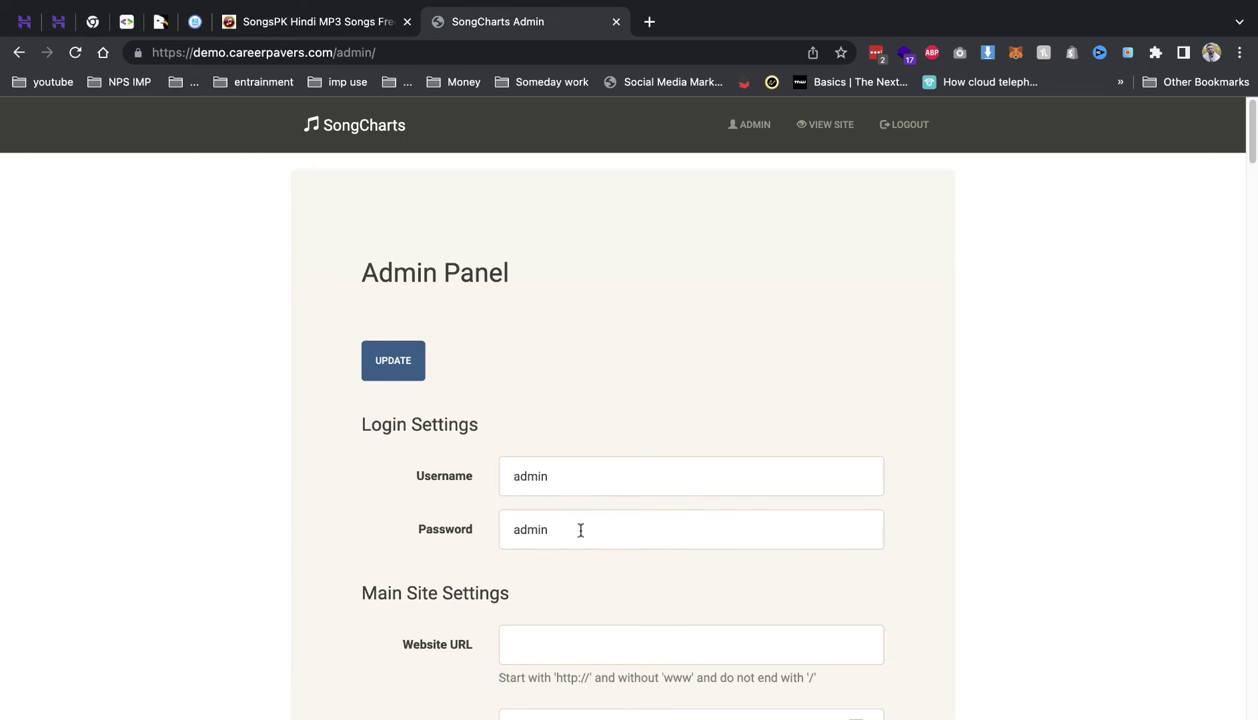
scroll(540, 515, "down", 3)
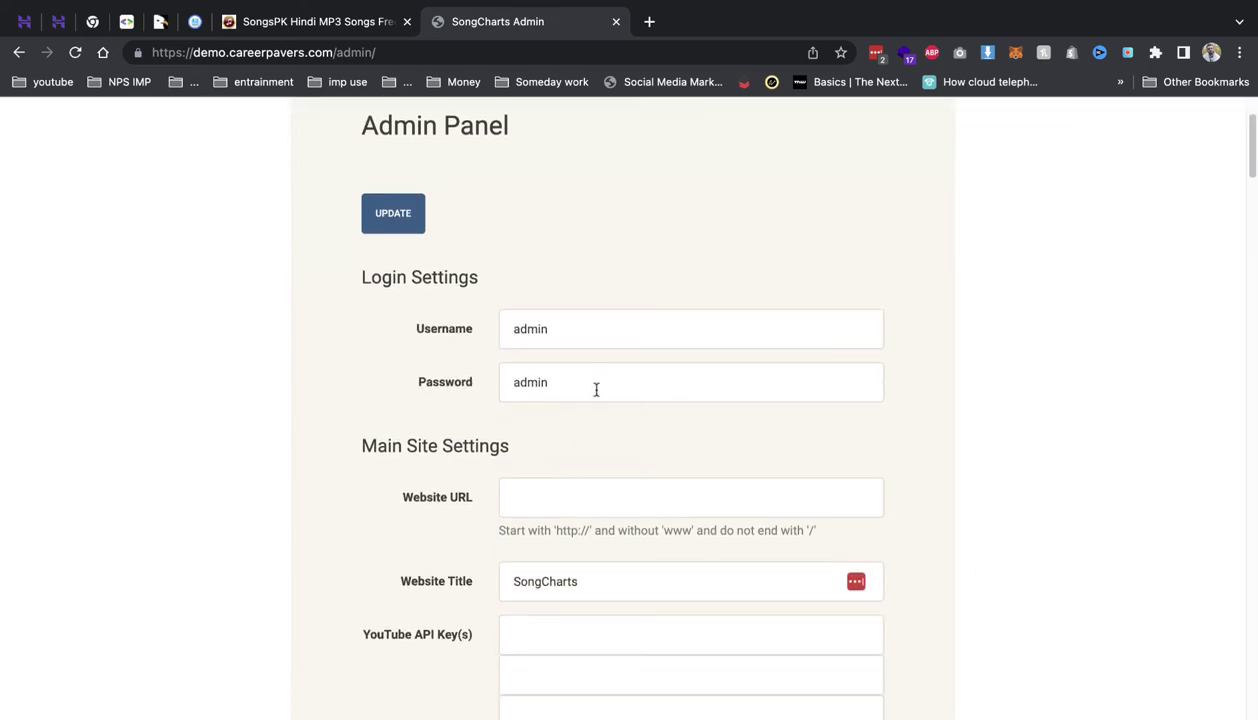
scroll(570, 405, "down", 1)
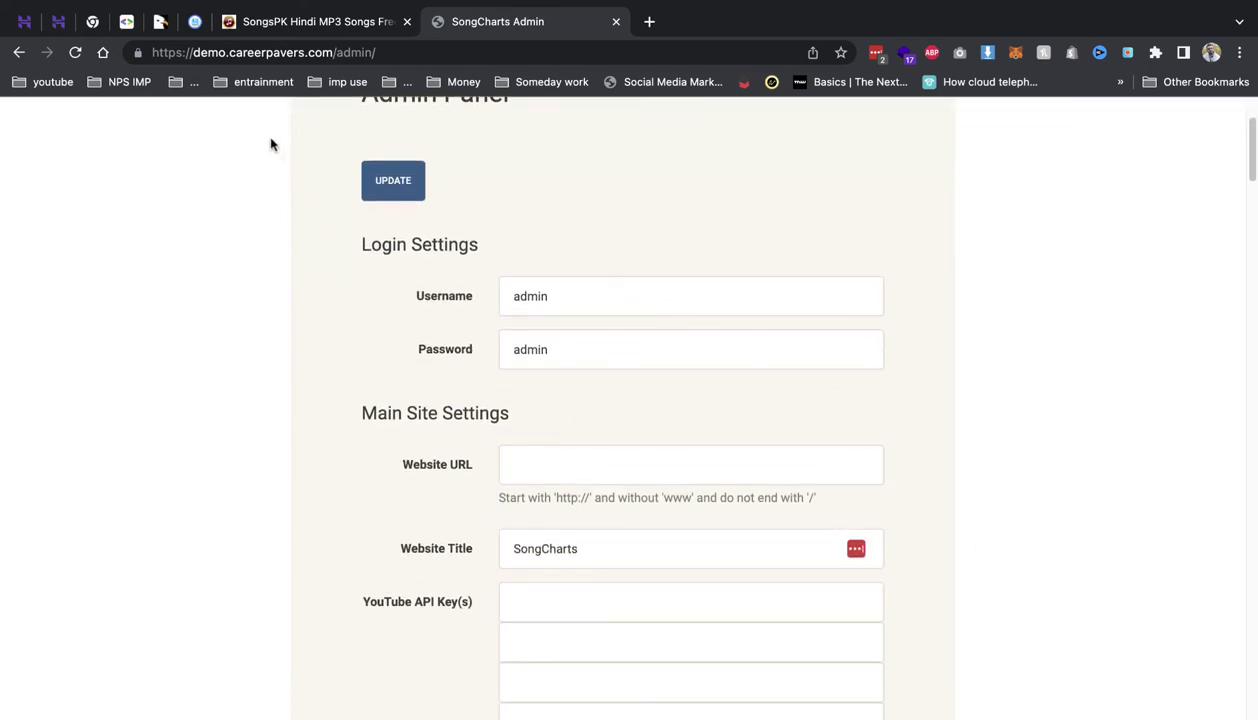
left_click_drag(336, 52, 103, 45)
left_click(540, 461)
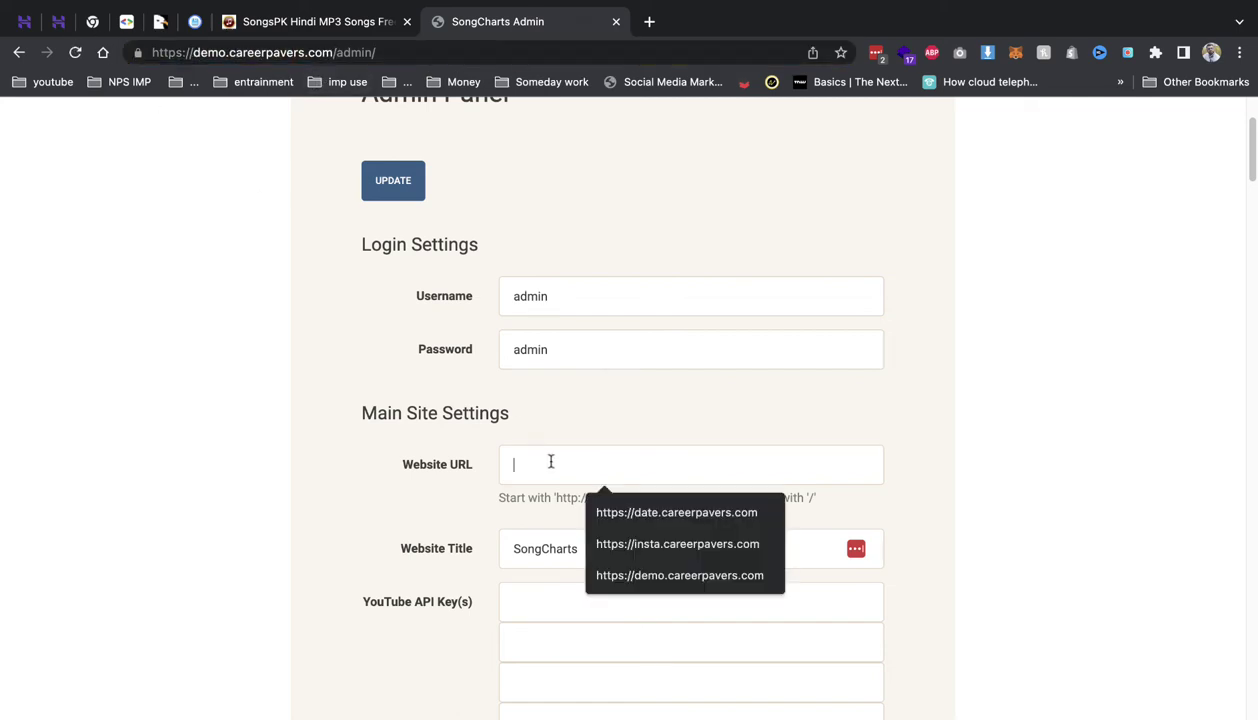
key("ctrl+v")
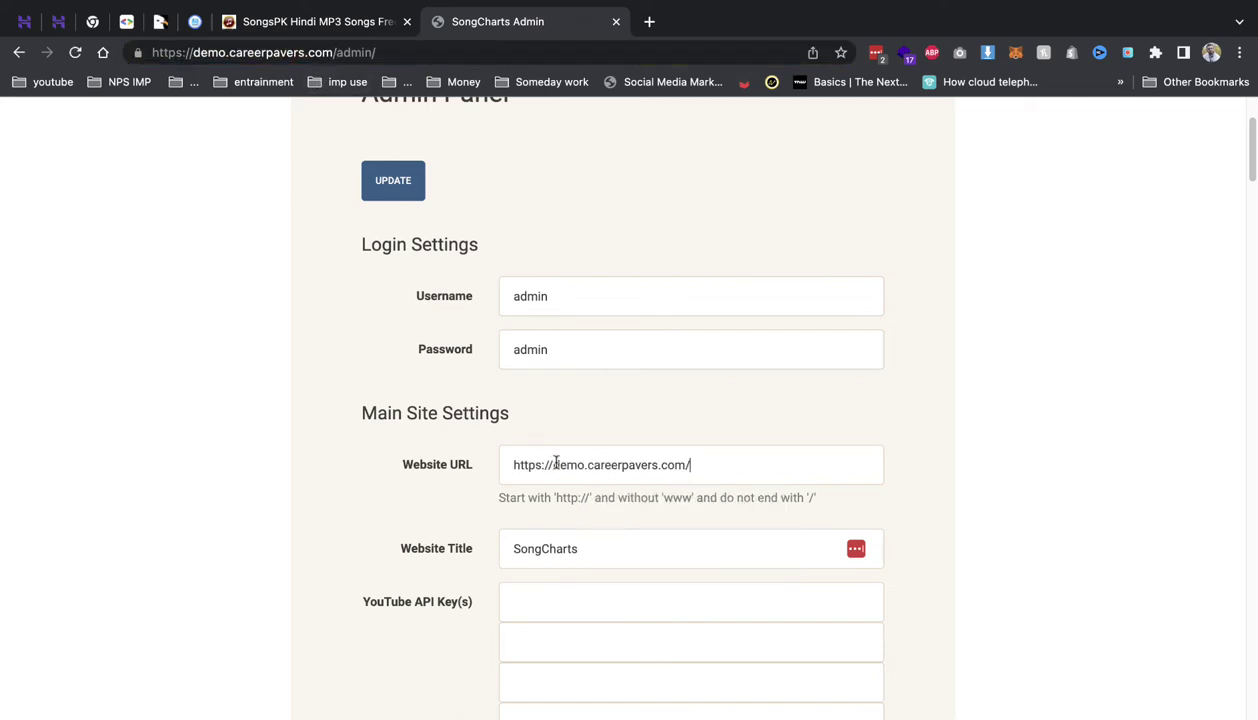
double_click(564, 553)
double_click(372, 600)
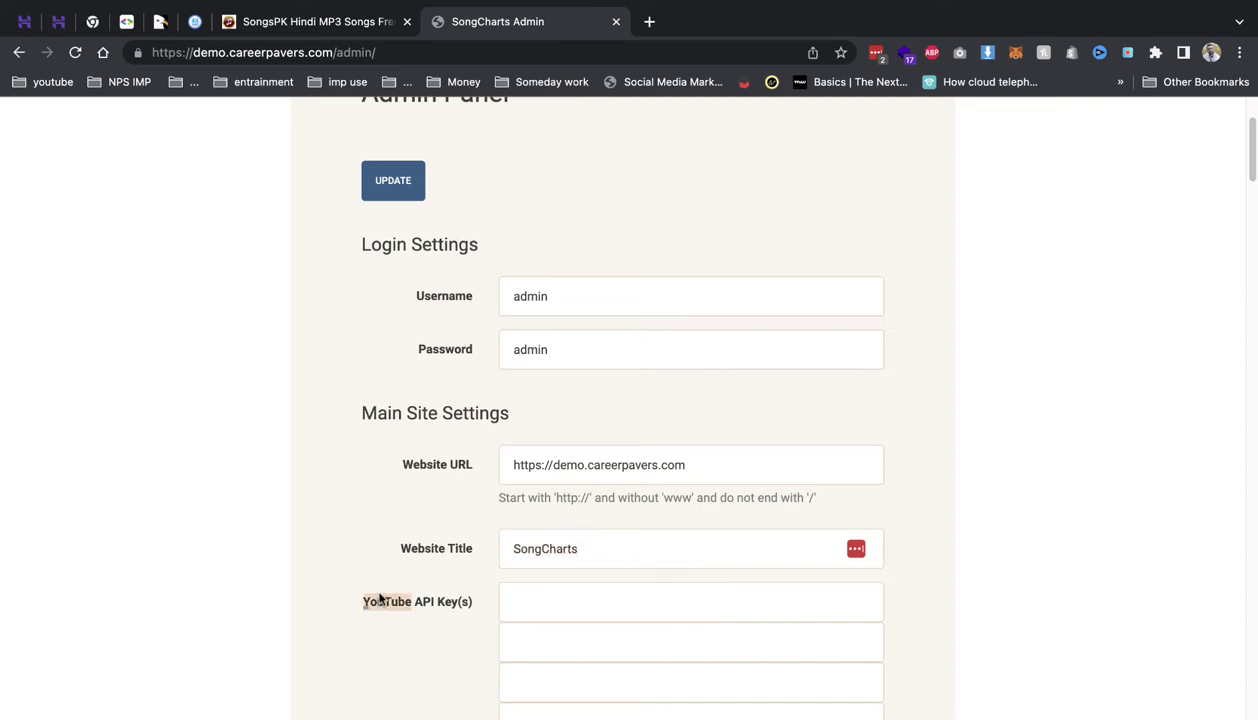
left_click(422, 541)
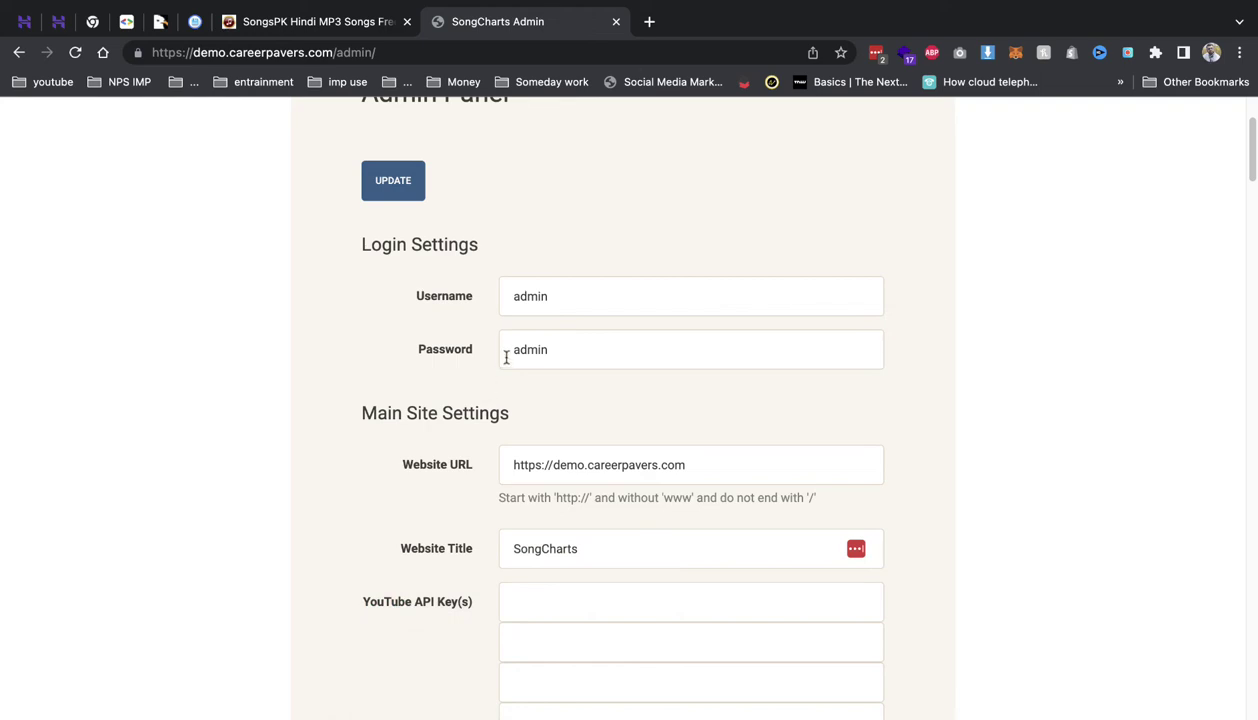
Step: Switch to the YouTube Data API documentation and read the page on obtaining authorization credentials
left_click(126, 21)
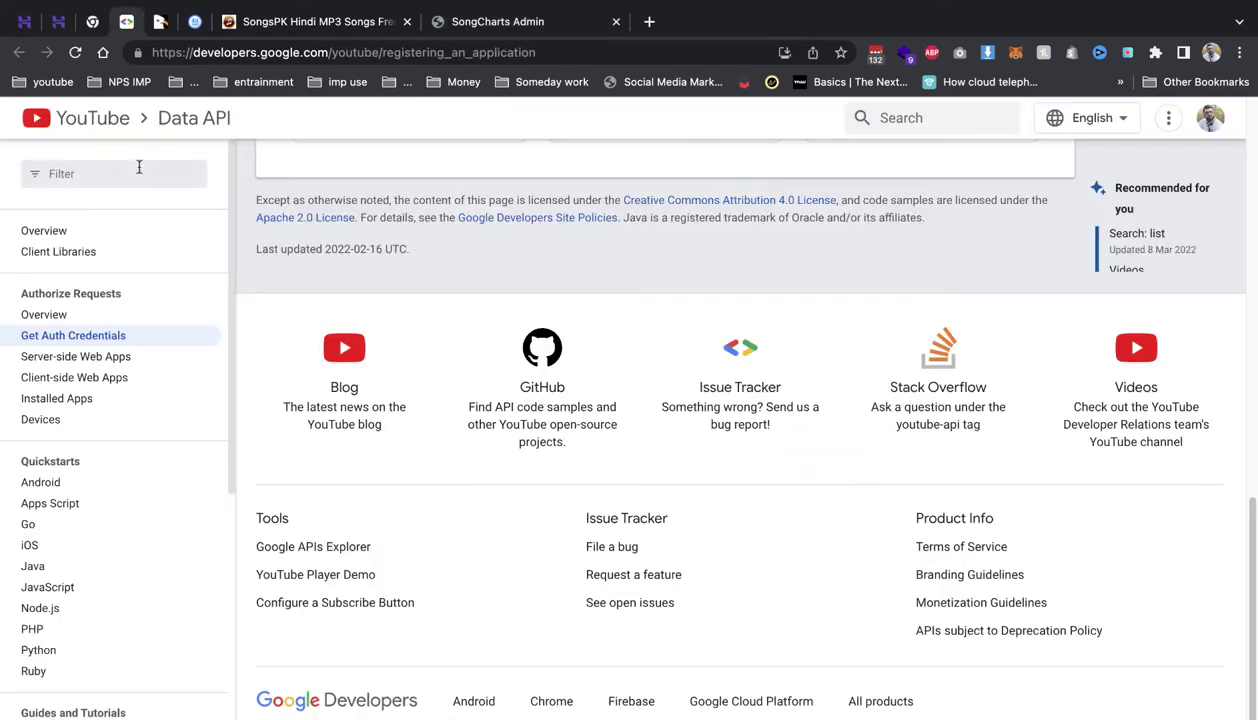
left_click(116, 122)
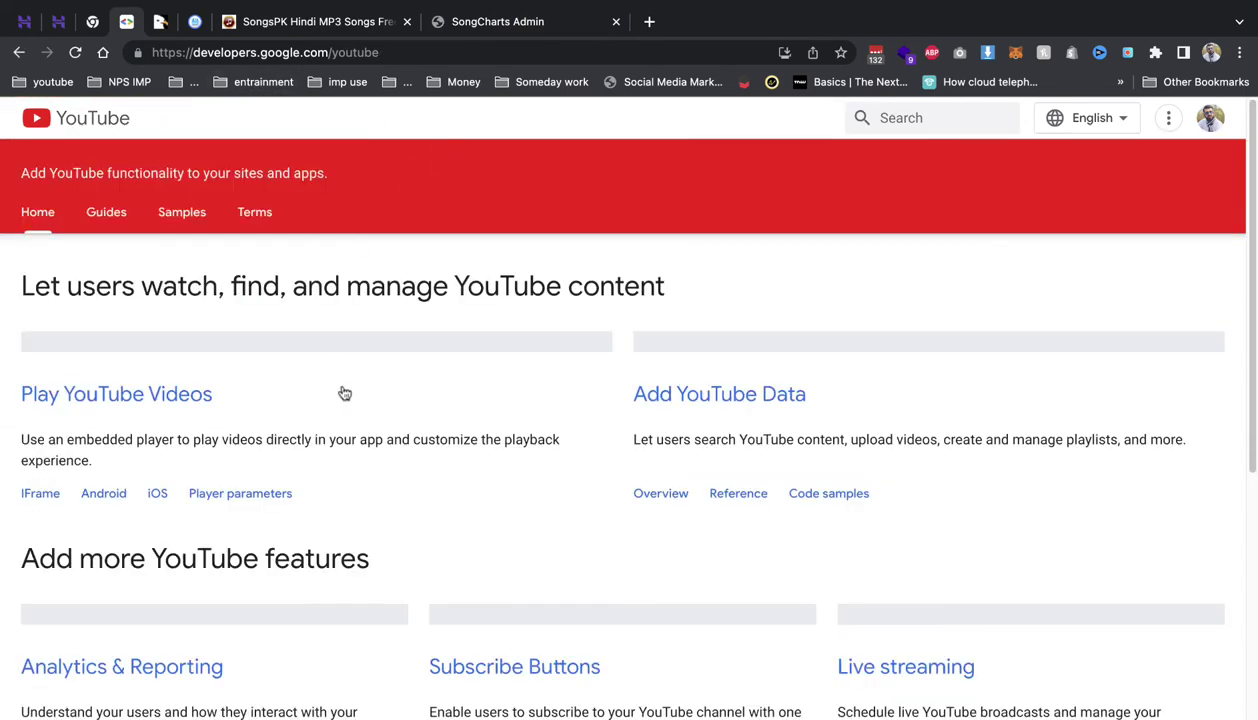
left_click(19, 53)
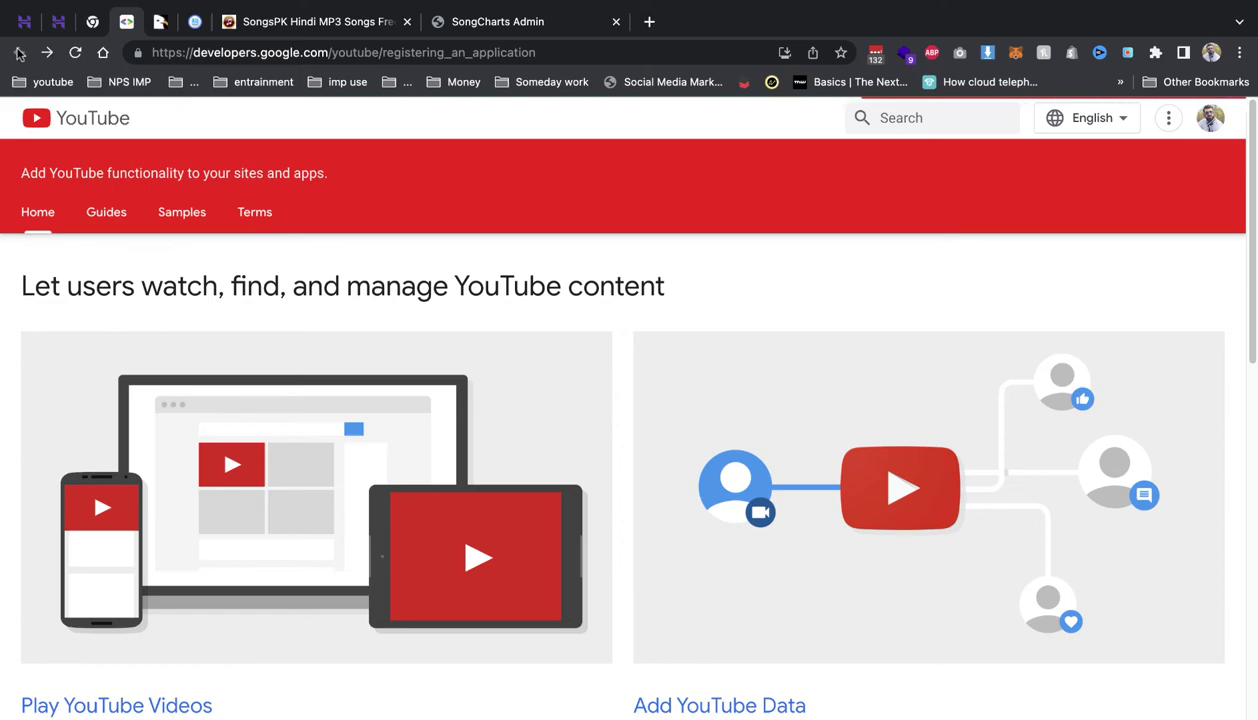
scroll(536, 334, "up", 15)
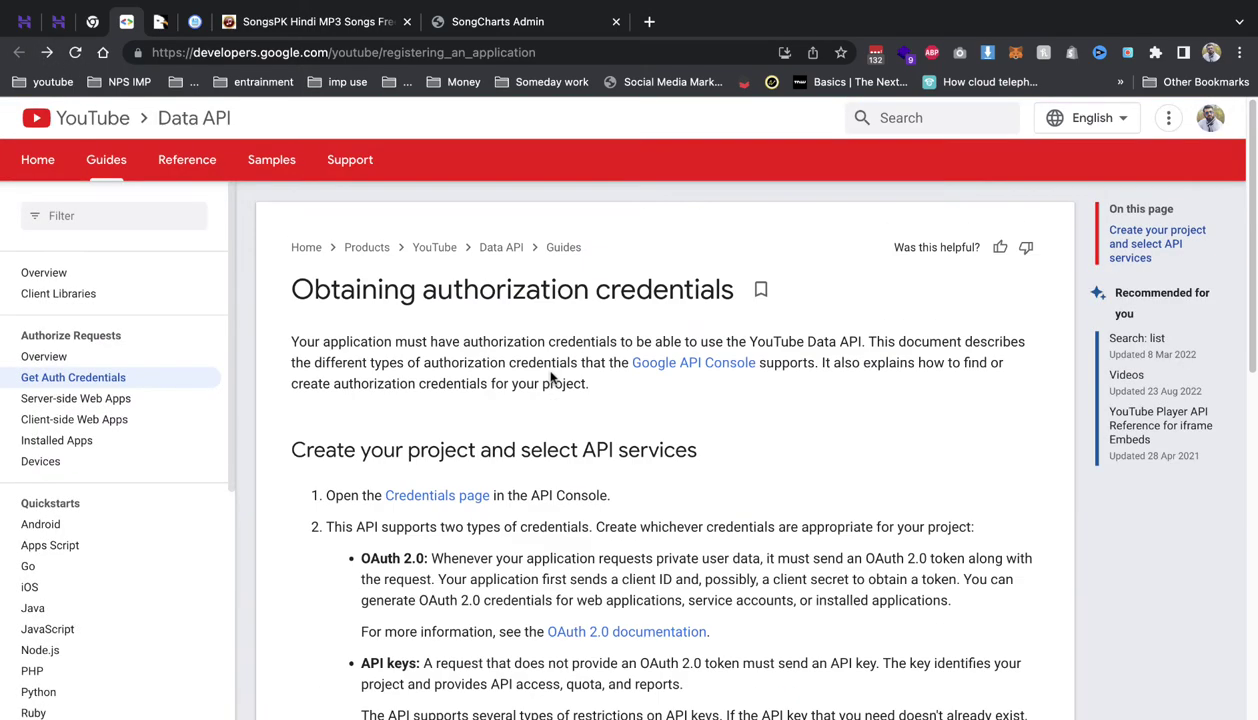
scroll(562, 335, "down", 10)
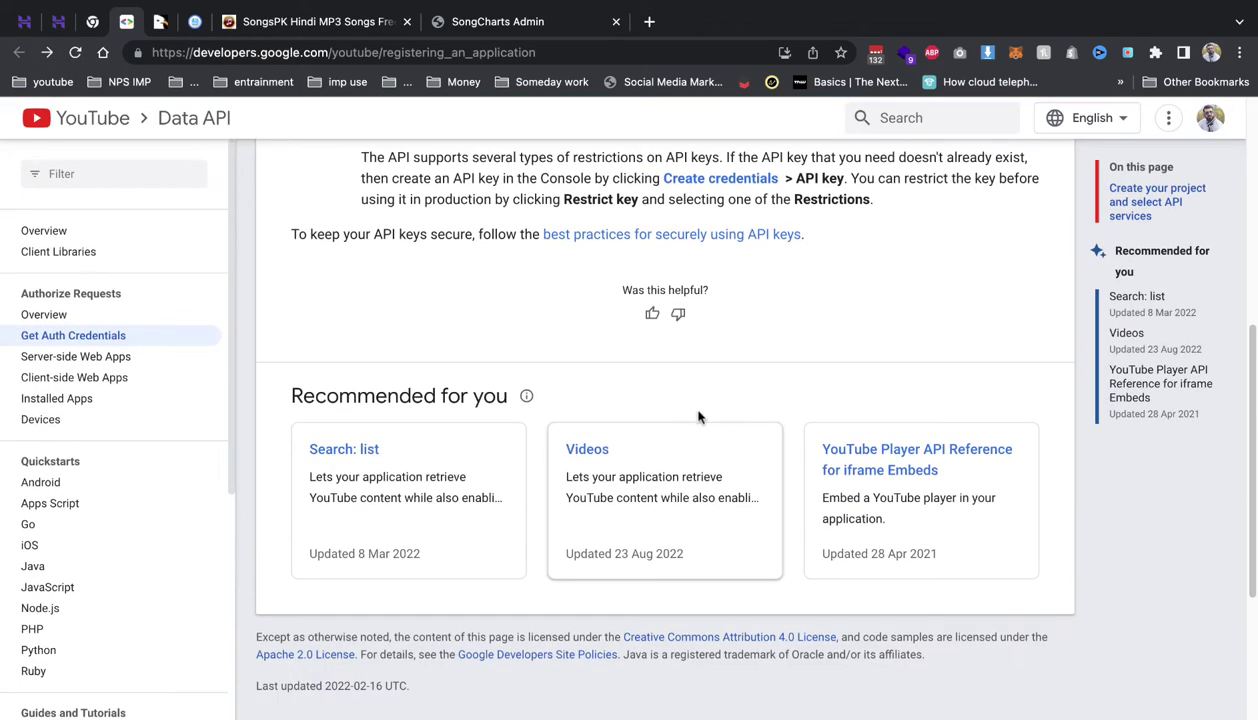
Step: Open the API Console's Credentials page from the documentation and search Google Cloud for youtube
scroll(696, 416, "up", 7)
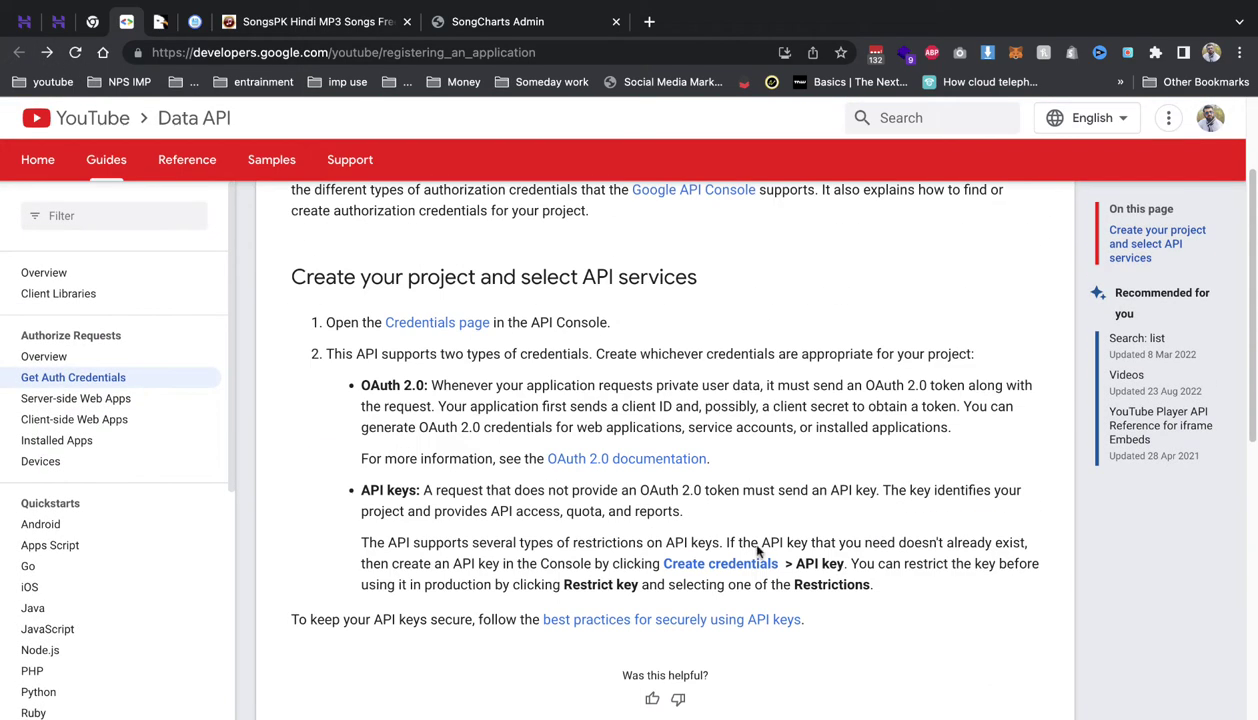
left_click(446, 328)
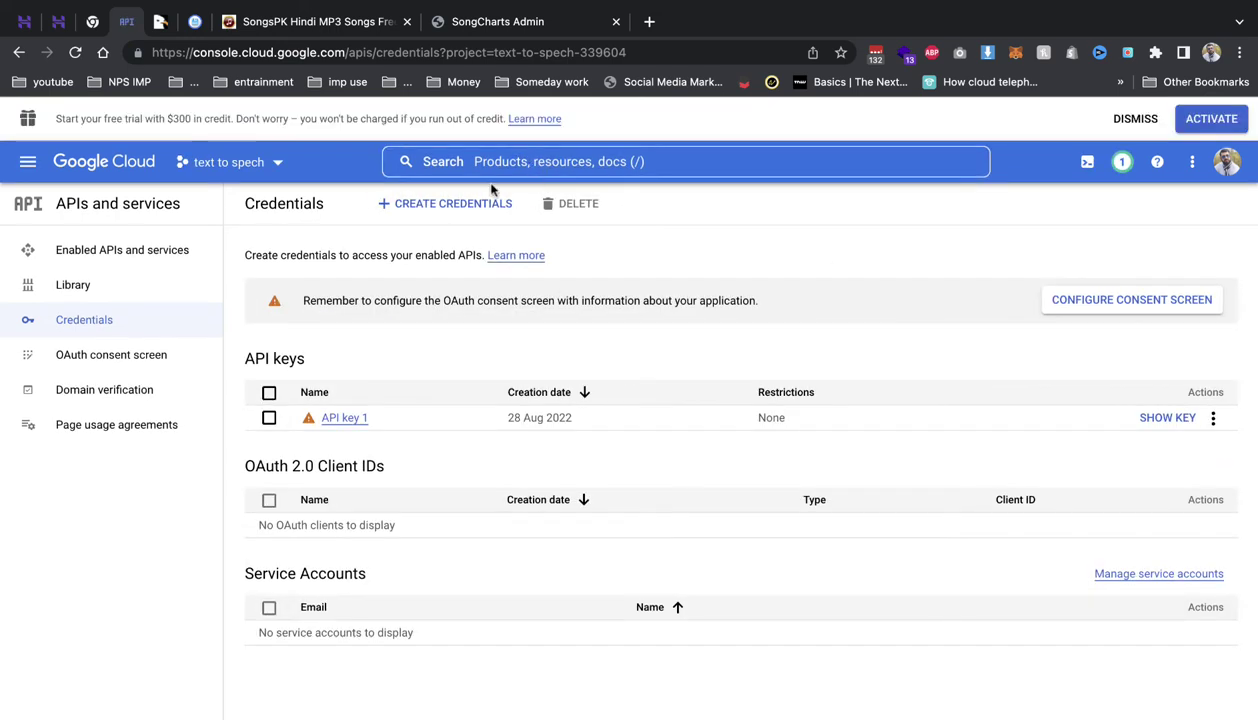
left_click(494, 168)
type("yo")
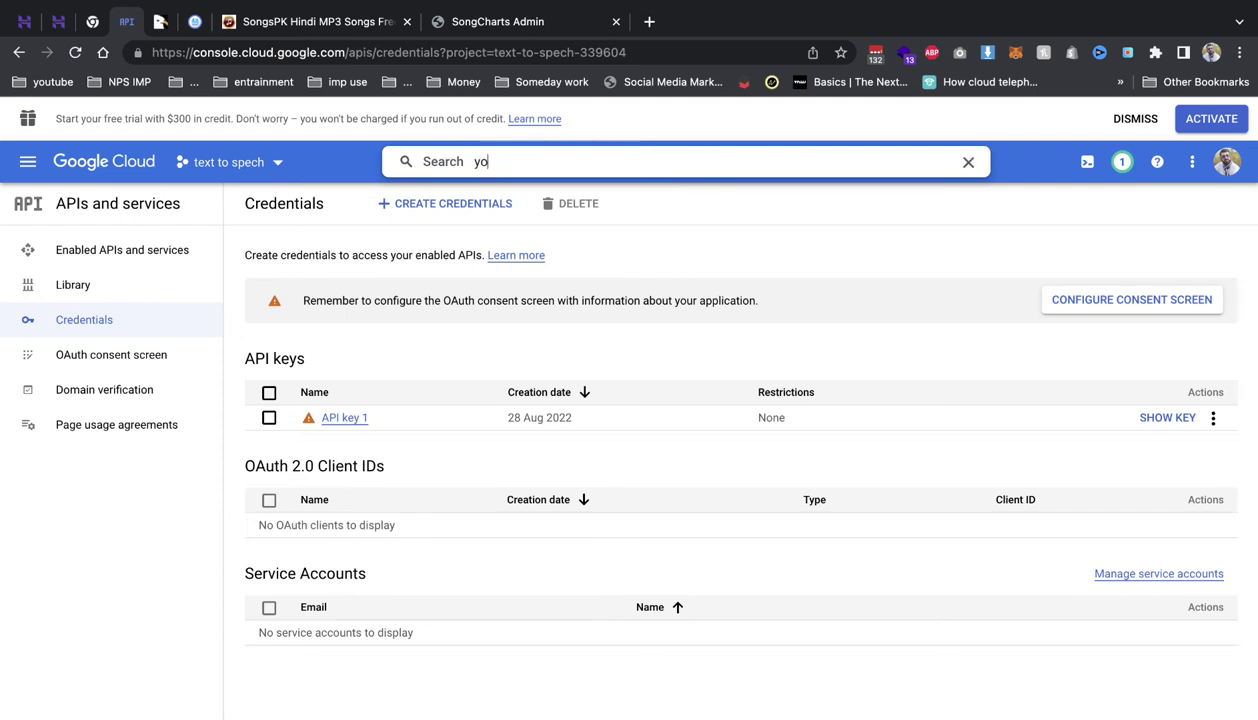
type("uru")
key("BackSpace")
key("BackSpace")
type("tu")
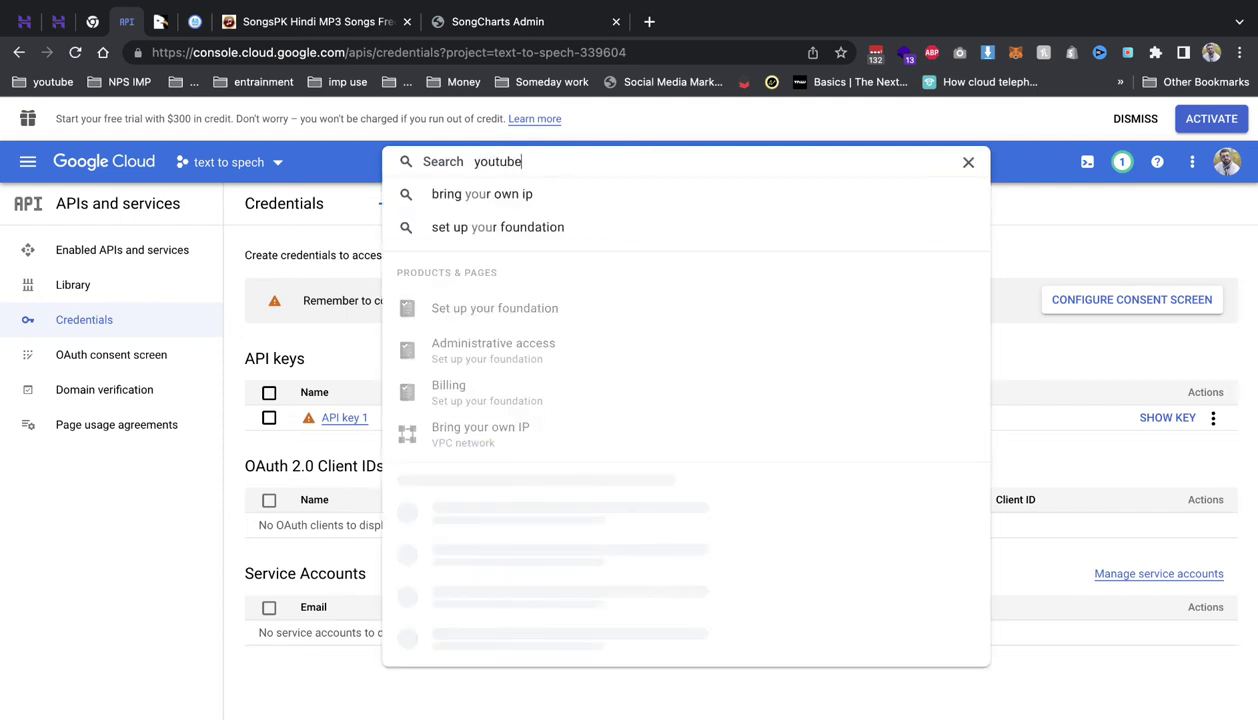
type("be")
key("Return")
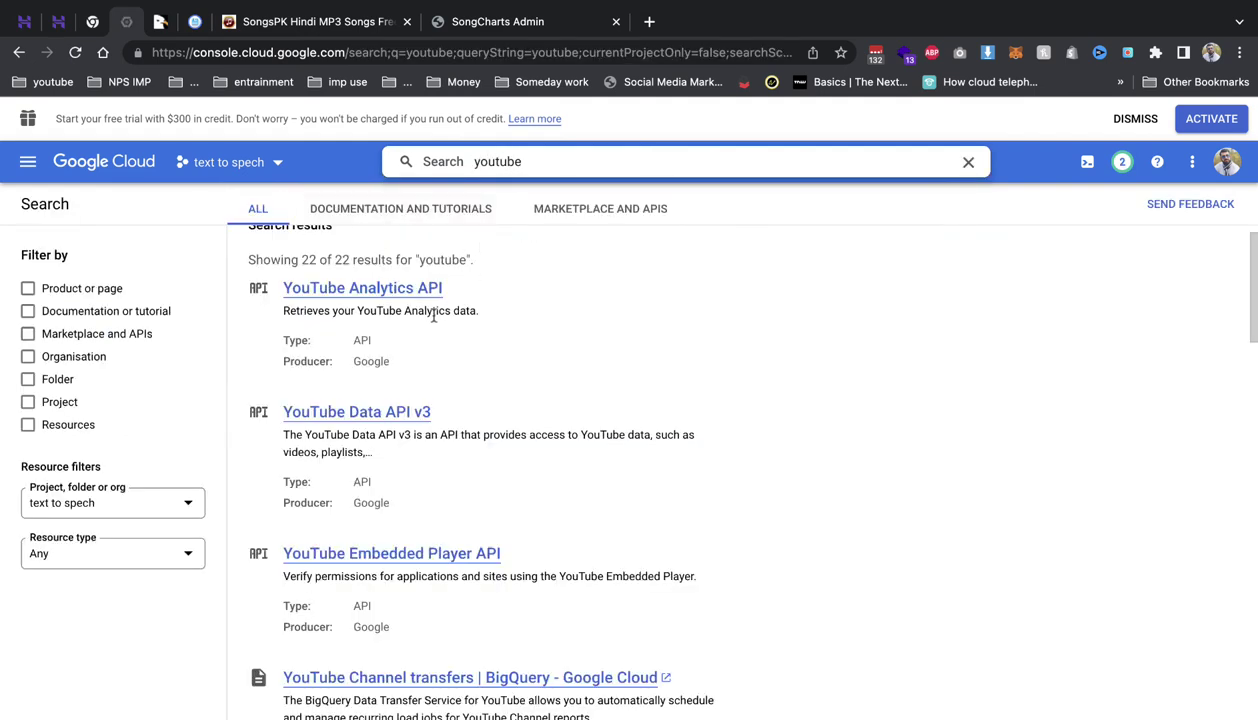
Step: Open the management page of YouTube Data API v3, go to the project's Credentials page and show the credential types available for creation
left_click(371, 414)
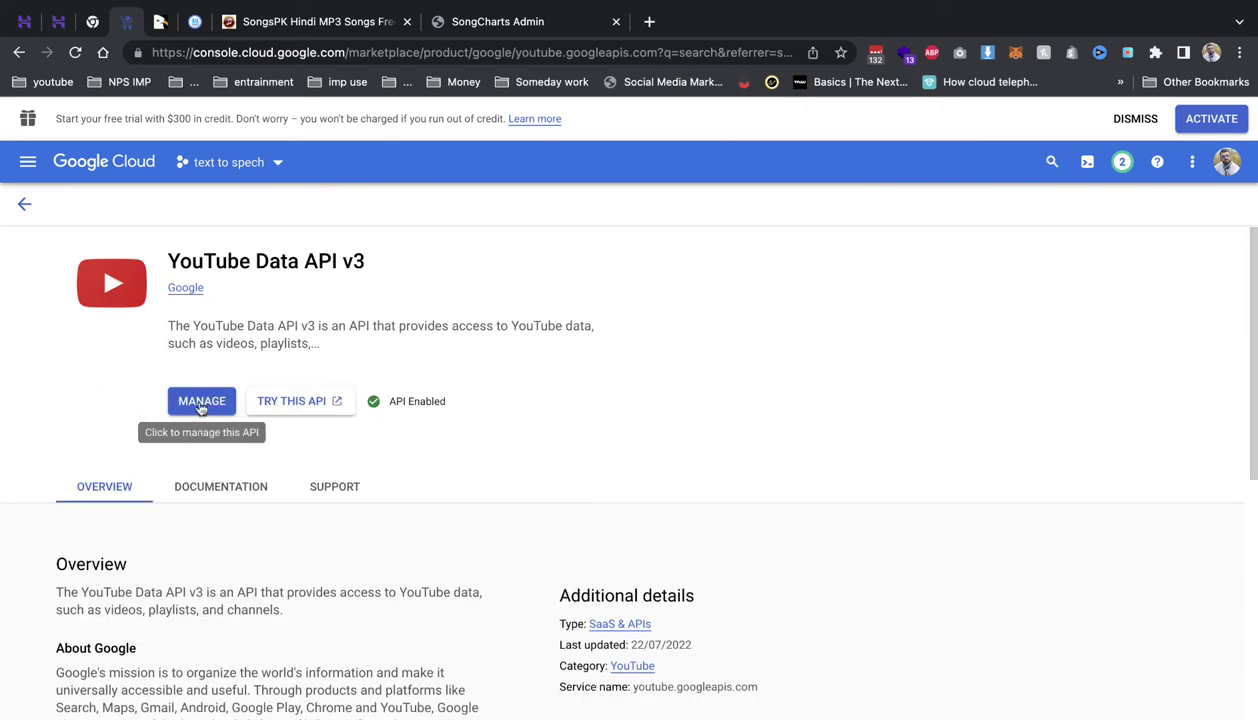
left_click(204, 403)
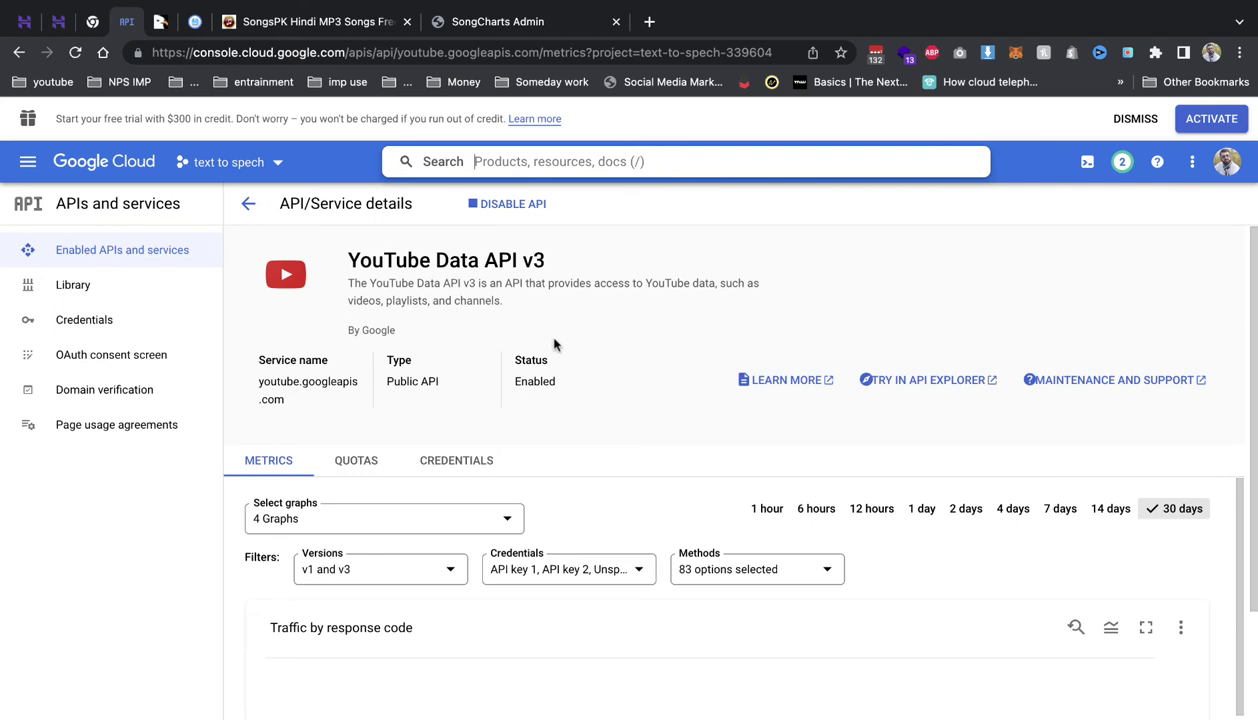
left_click(112, 321)
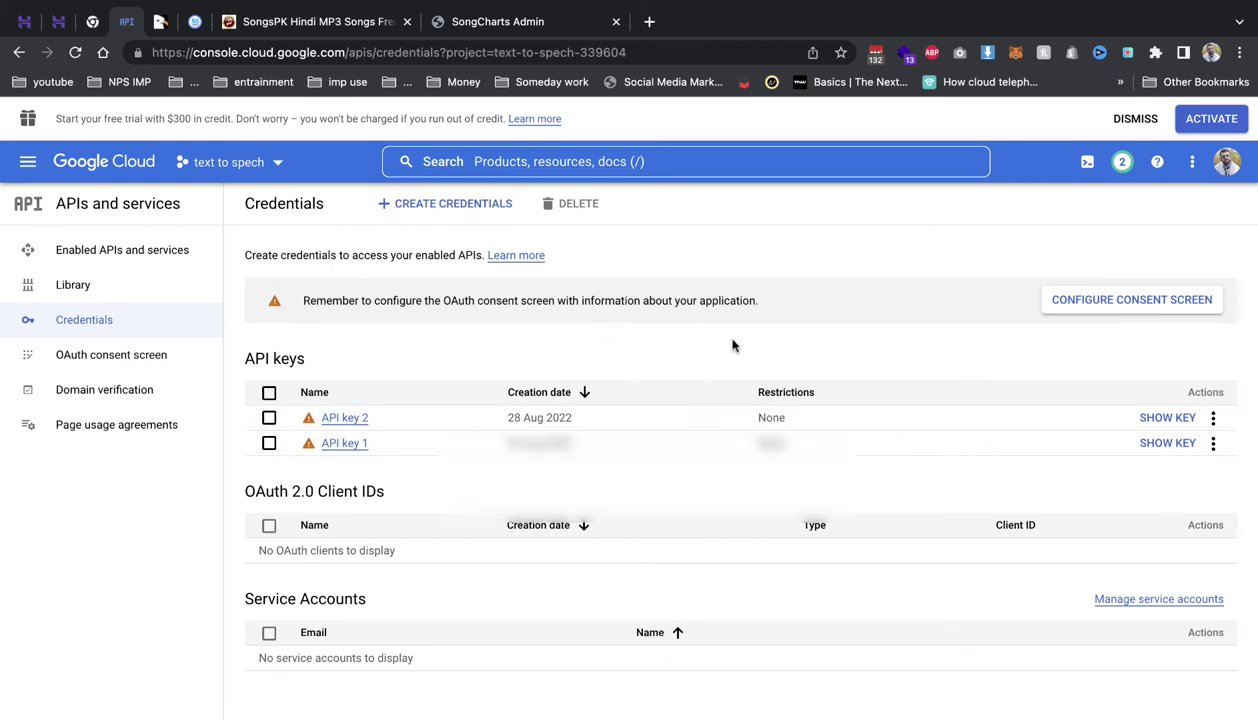
left_click(452, 207)
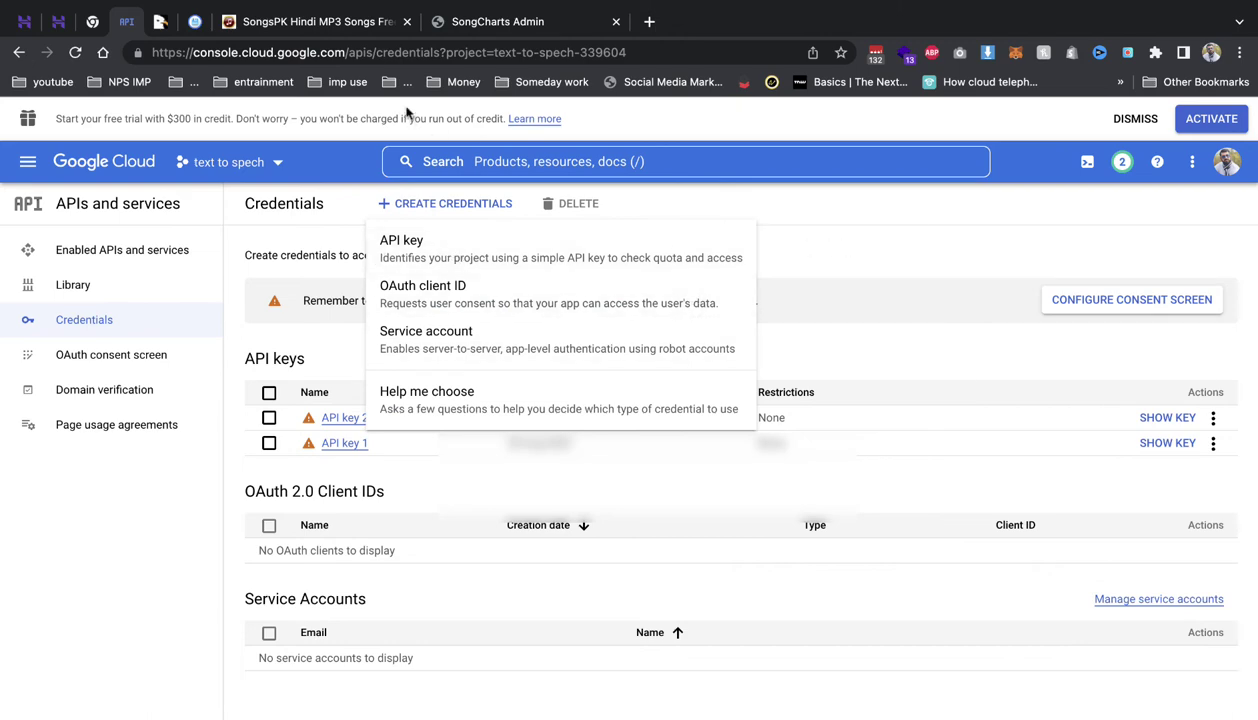
Step: Return to the SongCharts admin page and paste the YouTube API key into the first YouTube API Key(s) field
left_click(325, 28)
left_click(455, 30)
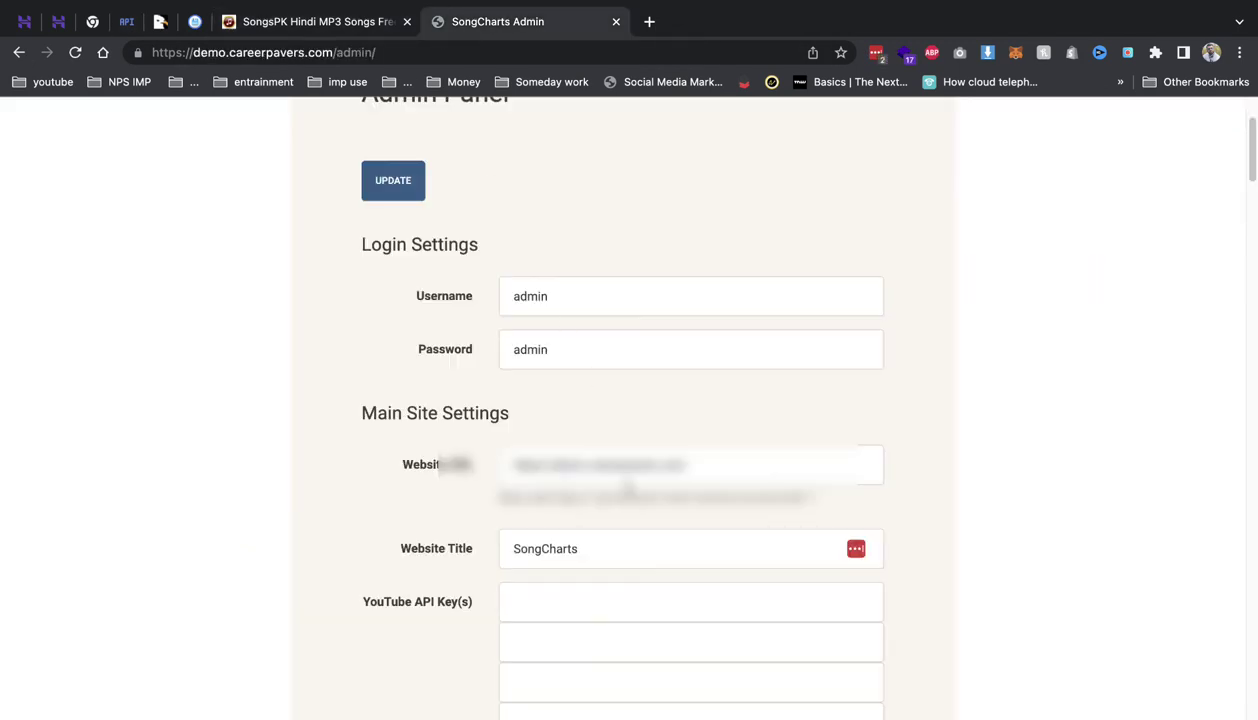
key("super+v")
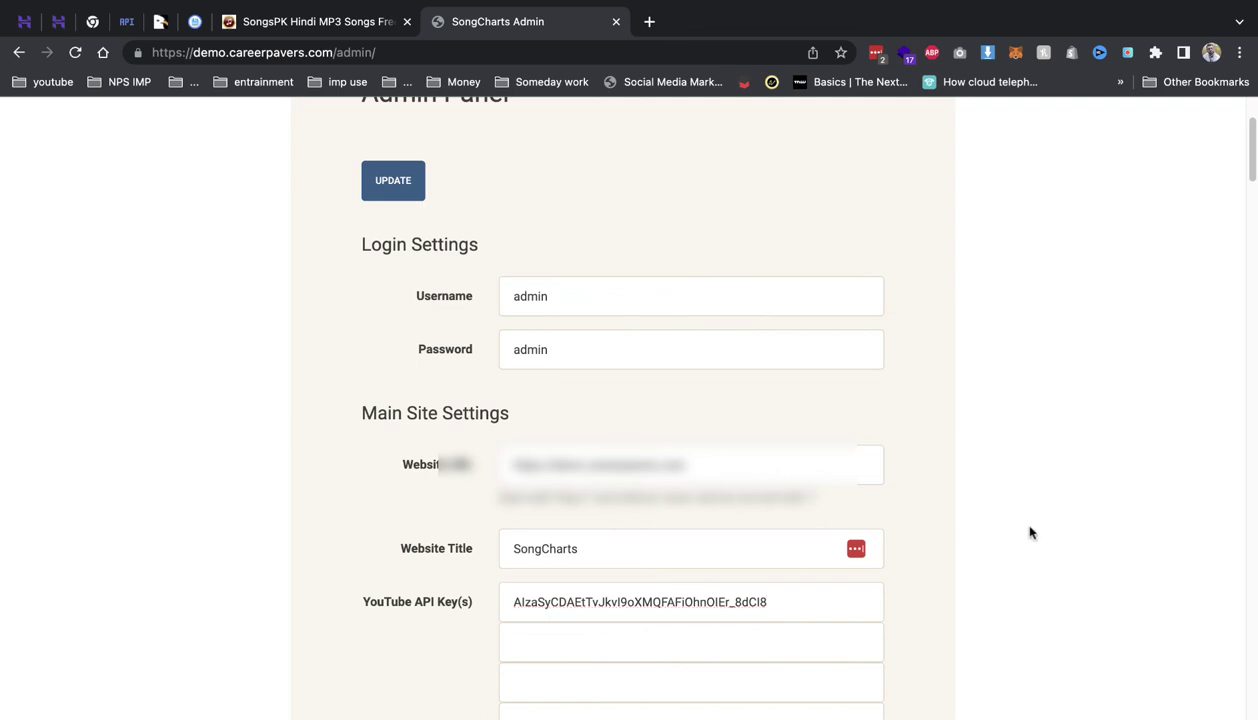
Step: Review the remaining main site settings and the theme names offered for Website Theme
scroll(879, 385, "down", 3)
scroll(868, 385, "down", 8)
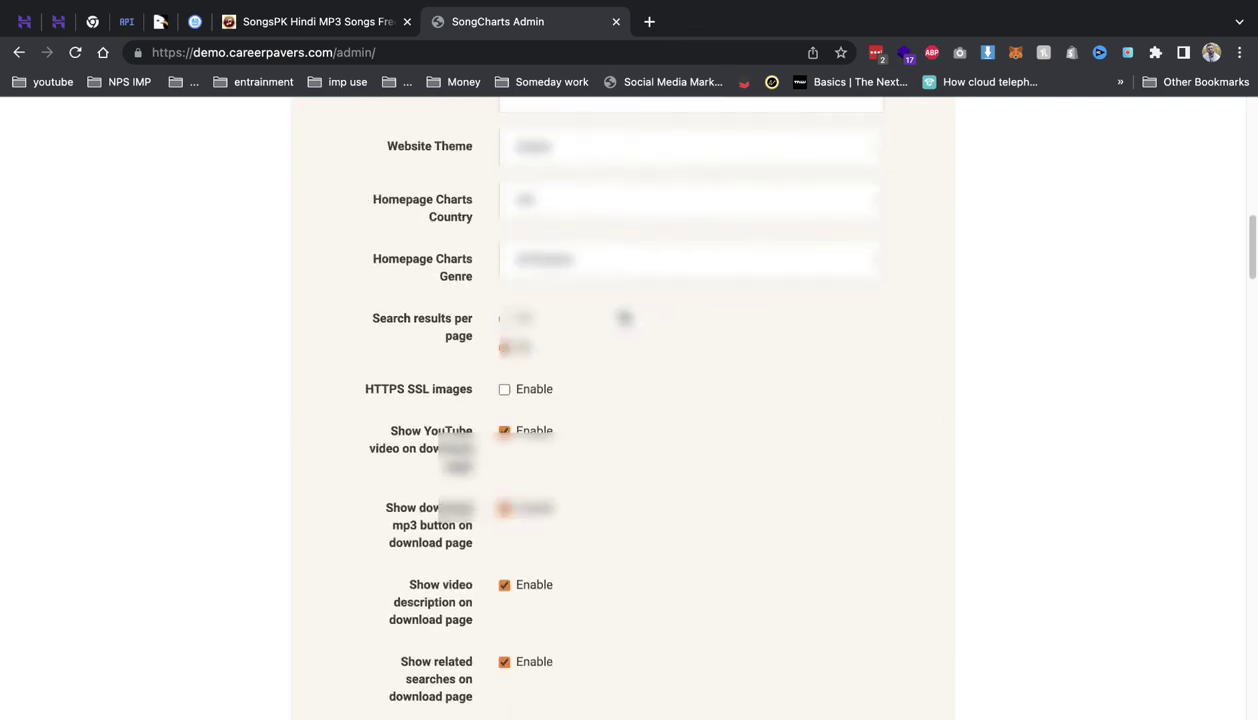
scroll(708, 400, "up", 2)
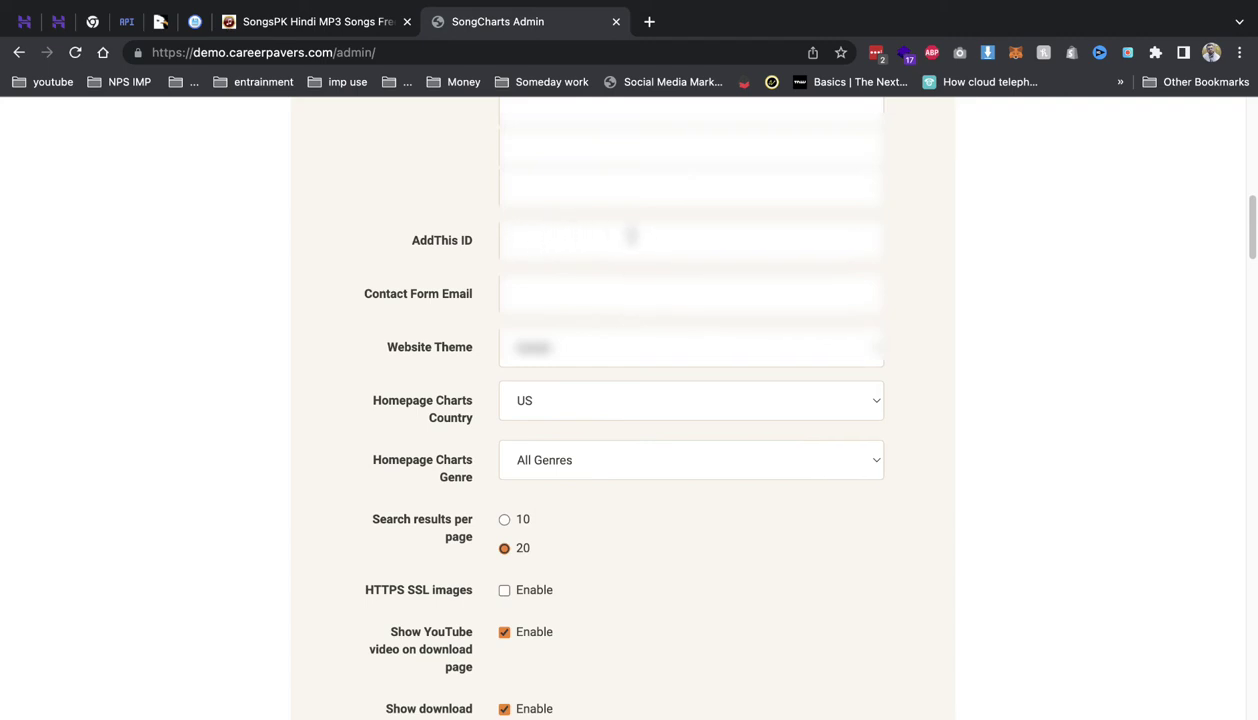
left_click(570, 347)
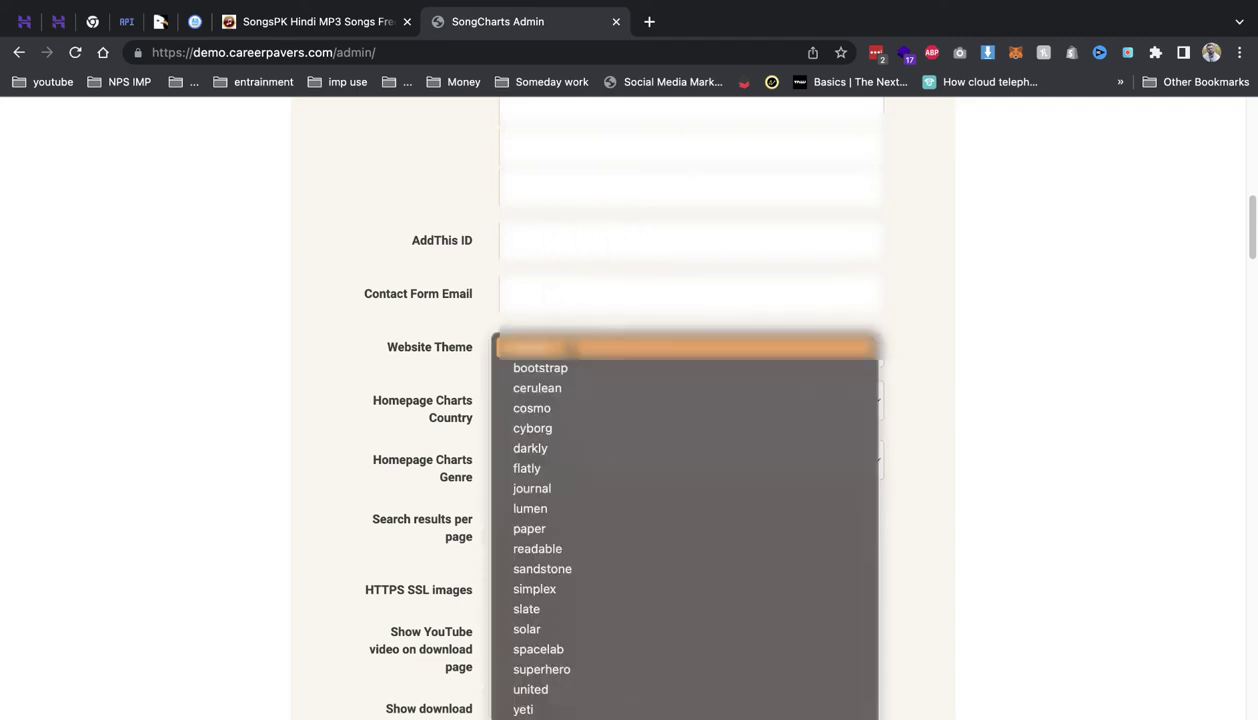
left_click(358, 276)
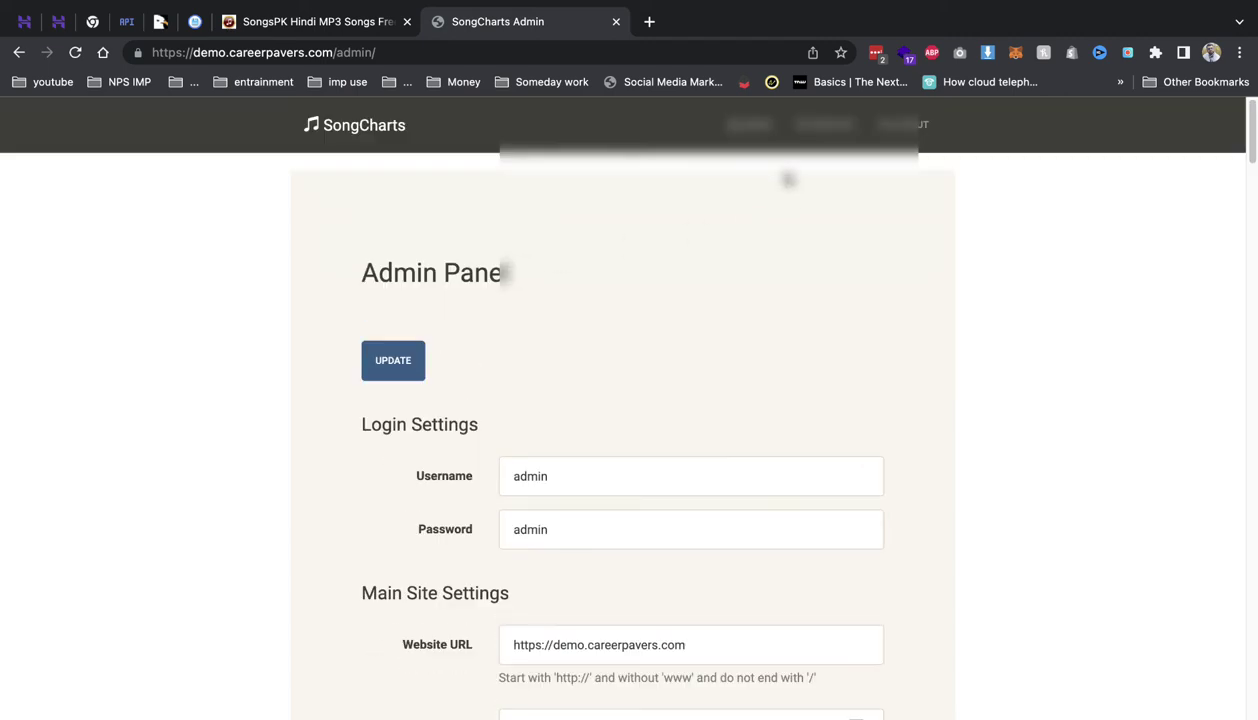
Step: Open the public demo site in a new tab and examine its current theme and top songs chart
right_click(790, 126)
left_click(850, 142)
left_click(730, 21)
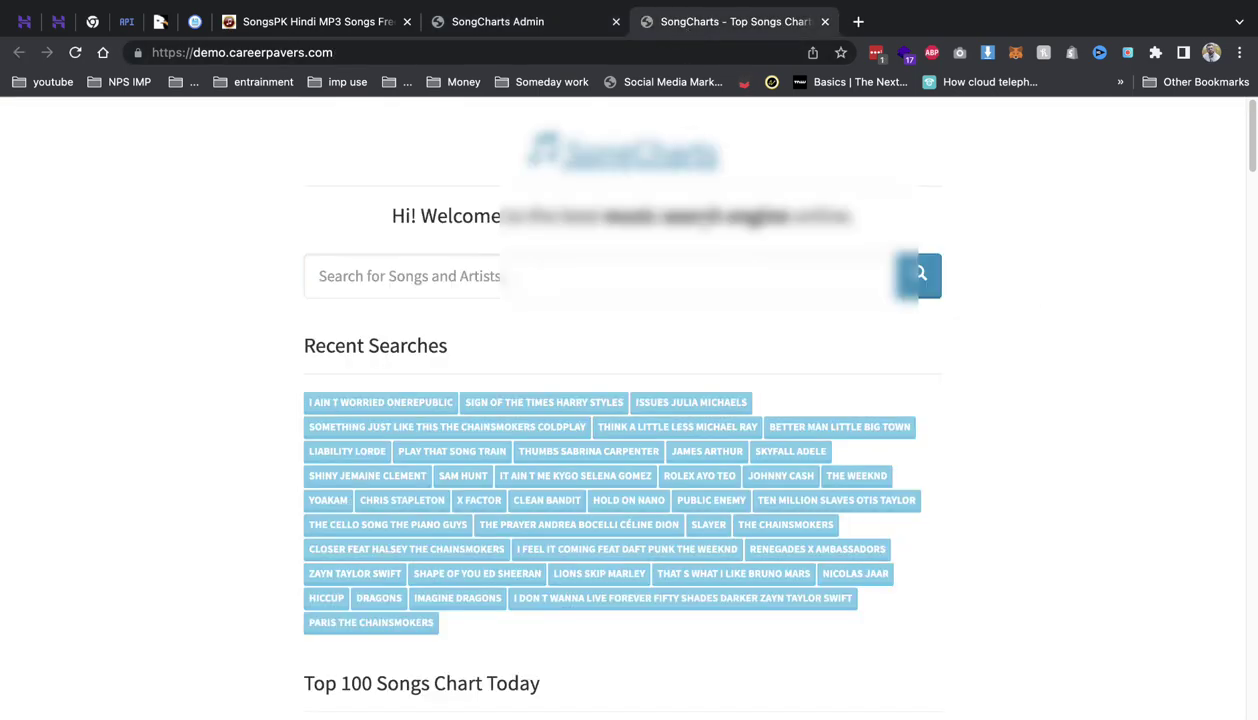
scroll(680, 357, "down", 6)
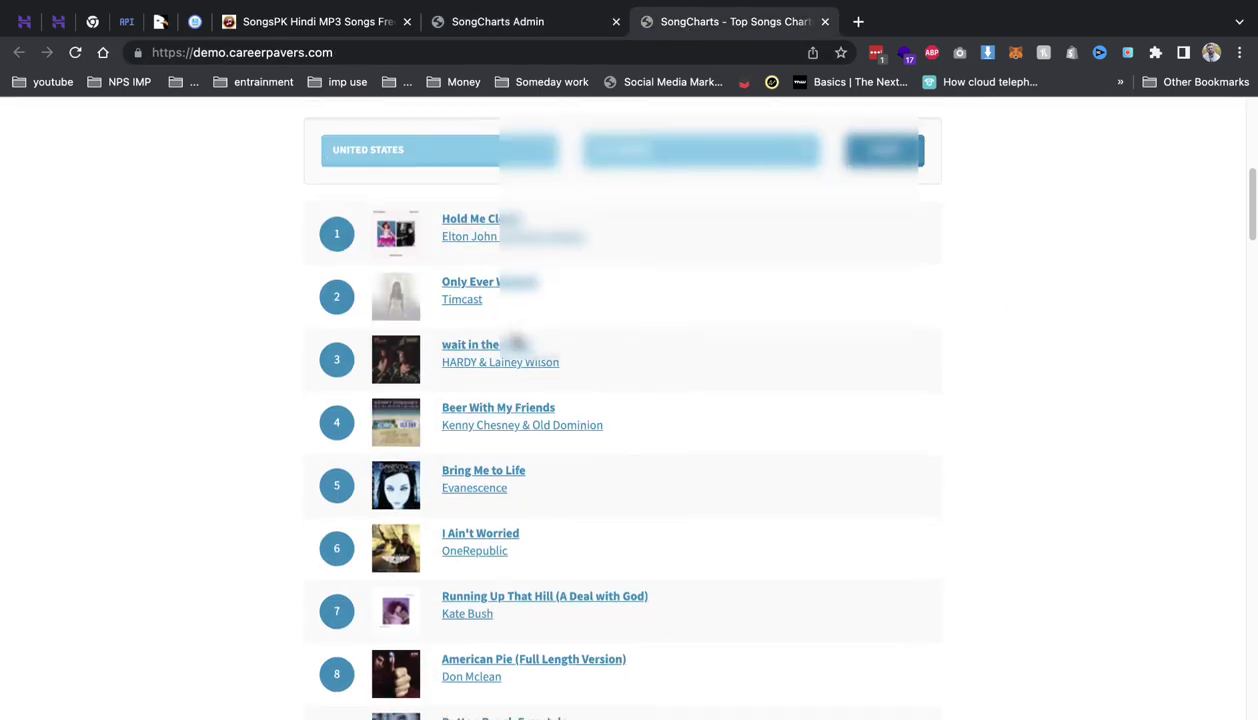
scroll(530, 340, "down", 7)
Step: Return to the admin page and set Homepage Charts Country to India
left_click(495, 21)
scroll(690, 455, "down", 4)
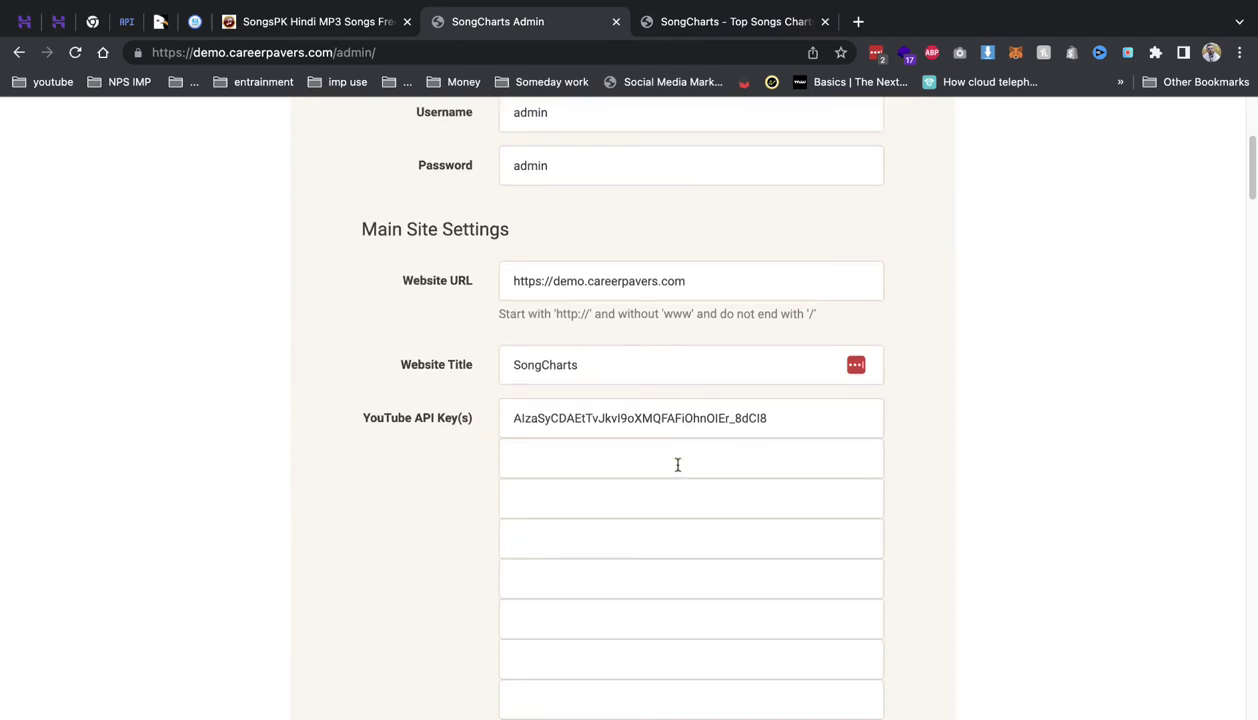
scroll(677, 464, "down", 5)
left_click(598, 352)
scroll(598, 425, "down", 5)
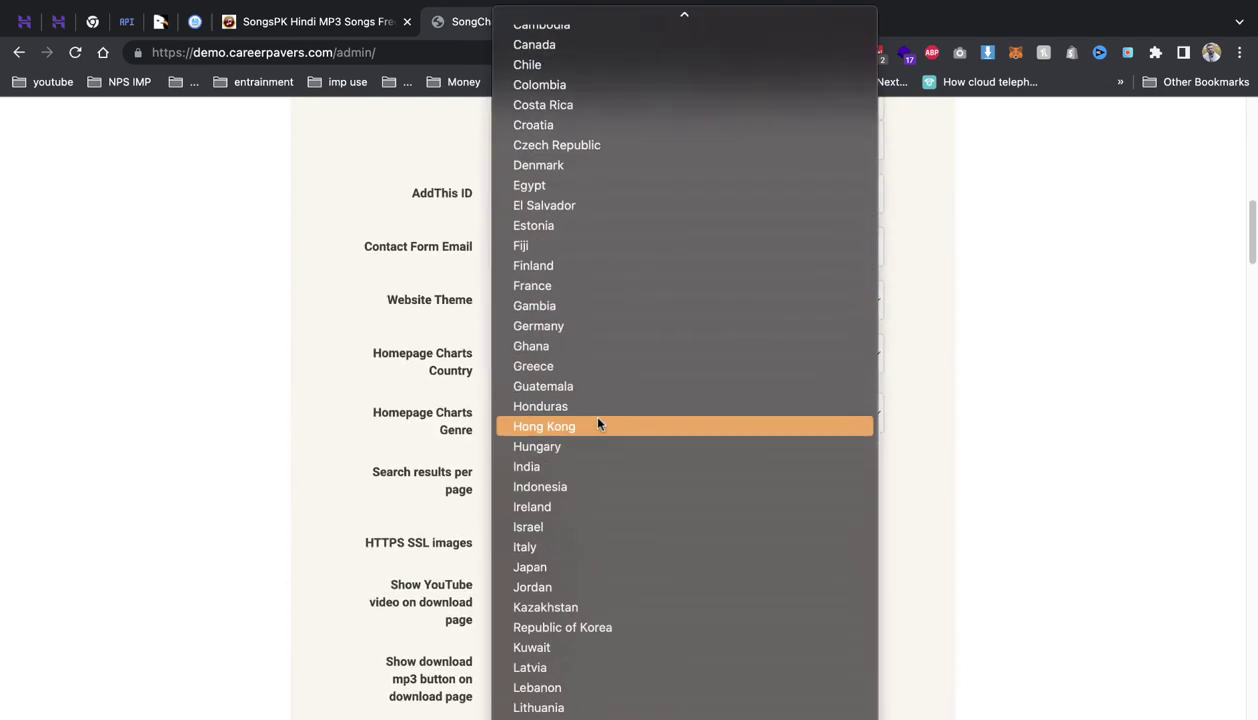
key("Down")
key("Down")
key("Return")
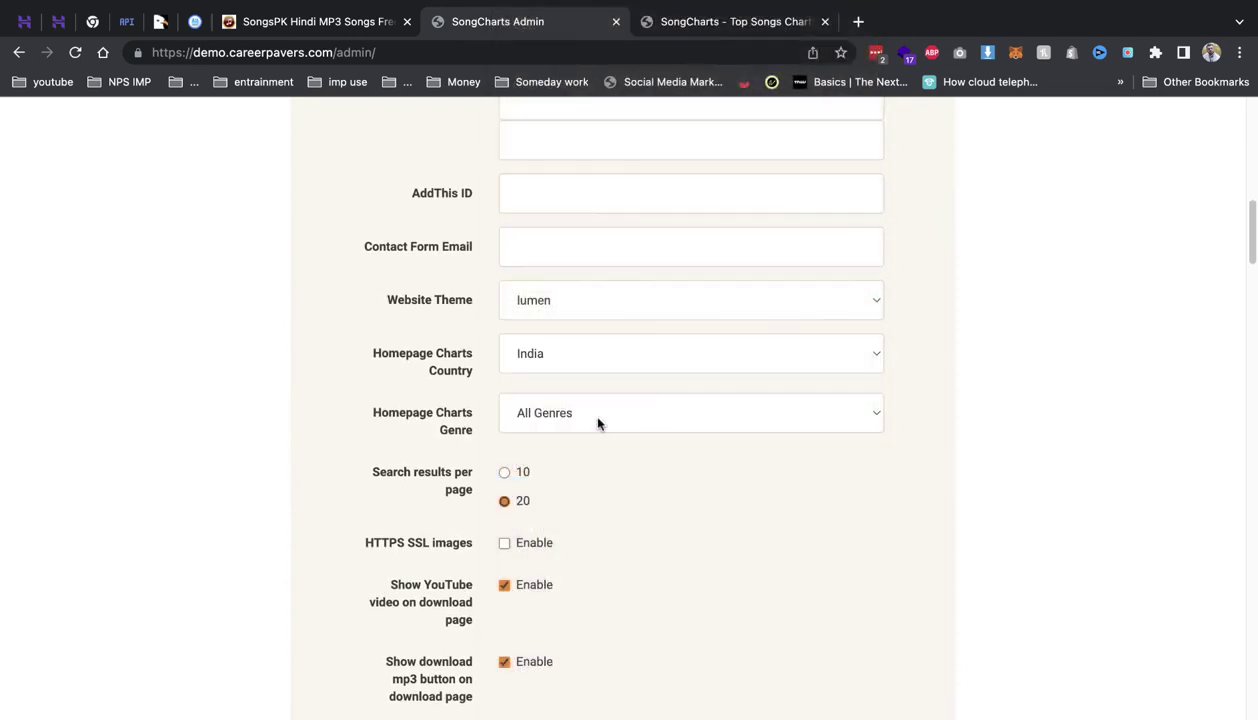
Step: Set the Website Theme to darkly and the Homepage Charts Genre to Indian
left_click(570, 312)
left_click(576, 393)
left_click(613, 419)
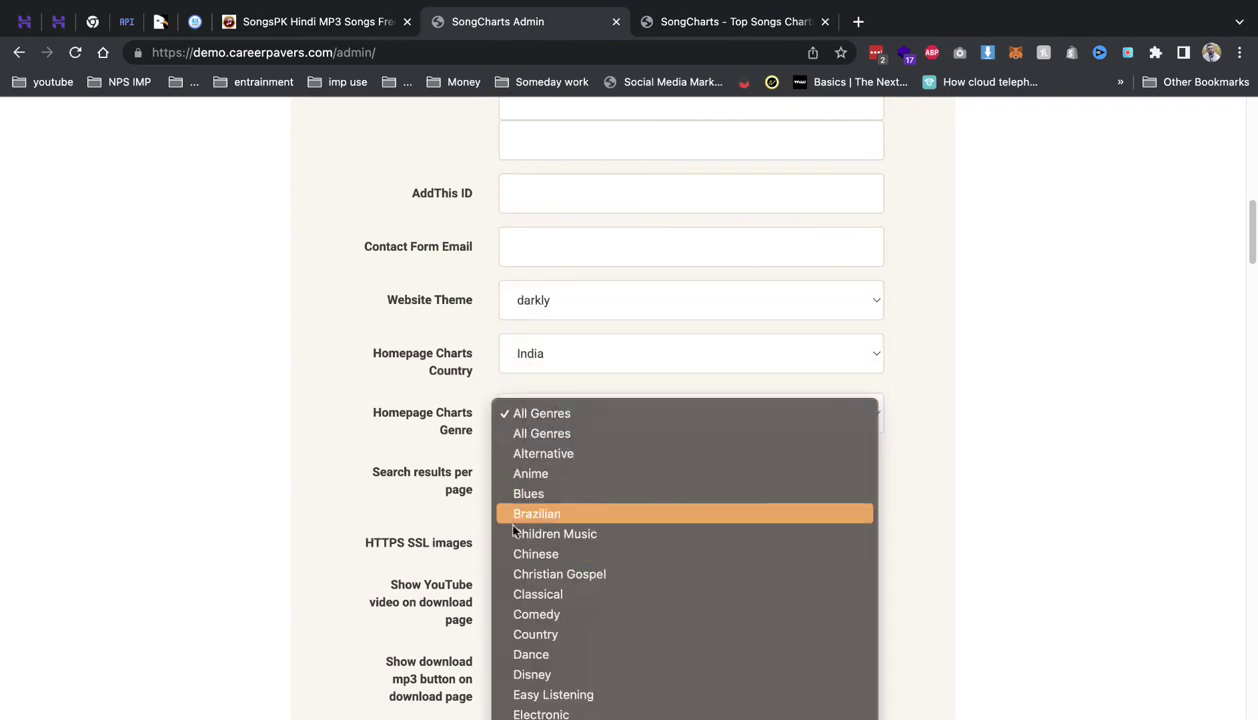
scroll(606, 541, "down", 3)
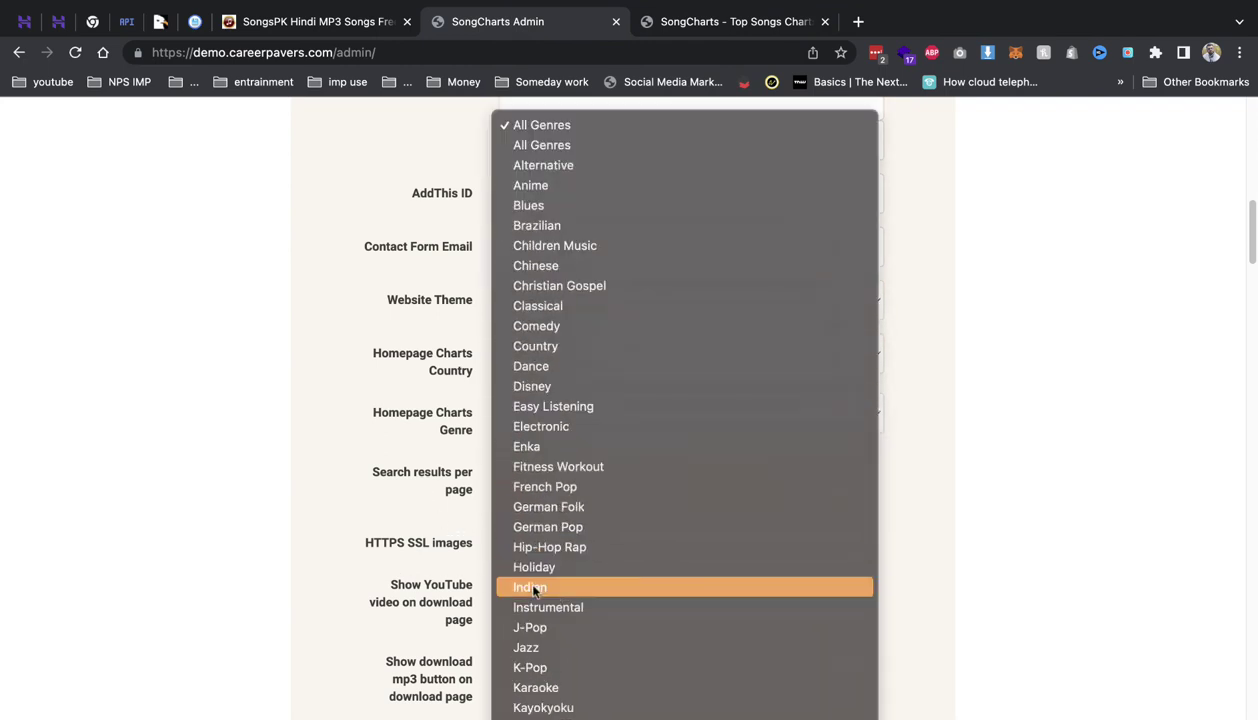
left_click(533, 588)
Step: Review the download page display options and the page titles in the SEO Meta Settings
scroll(559, 568, "down", 2)
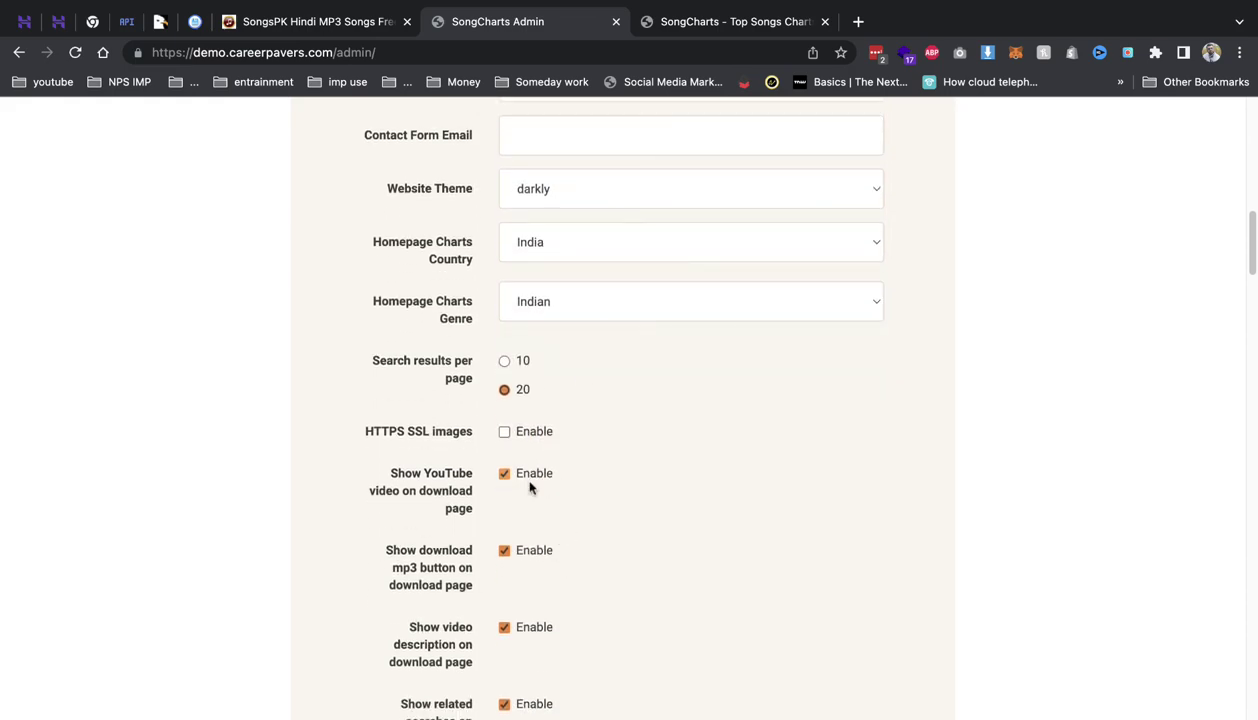
scroll(528, 486, "down", 3)
scroll(598, 559, "down", 9)
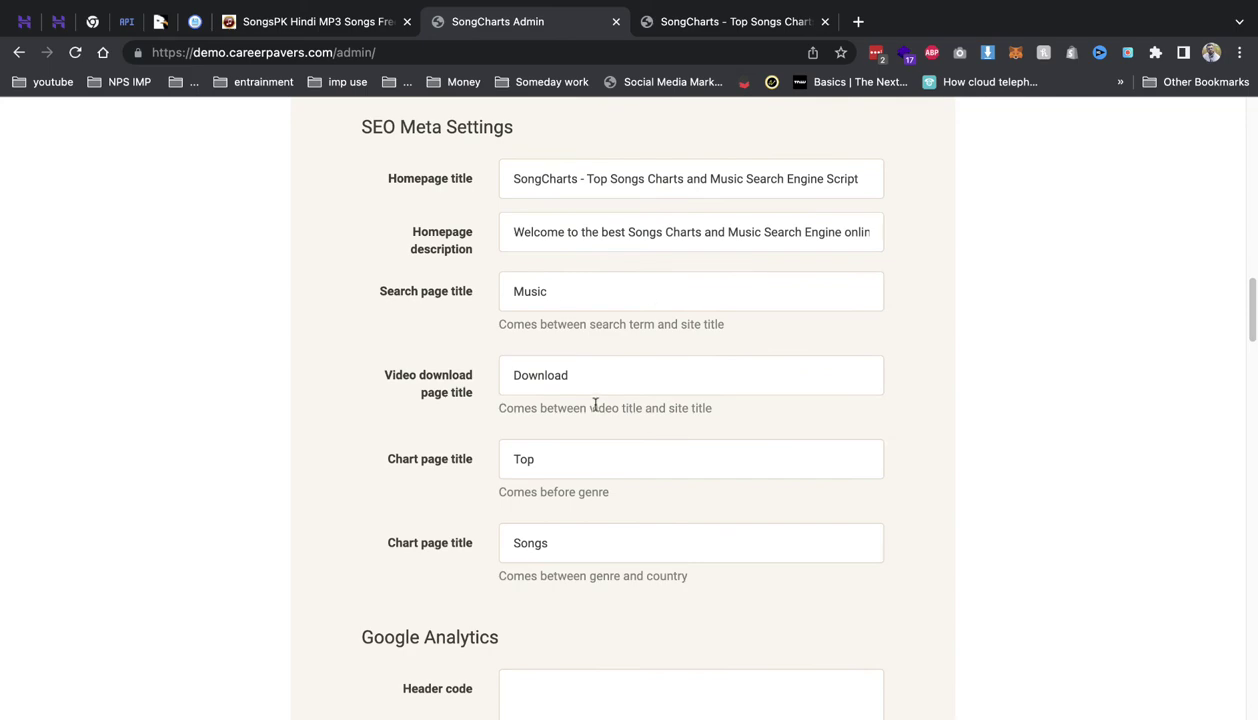
scroll(600, 390, "up", 10)
scroll(545, 449, "down", 12)
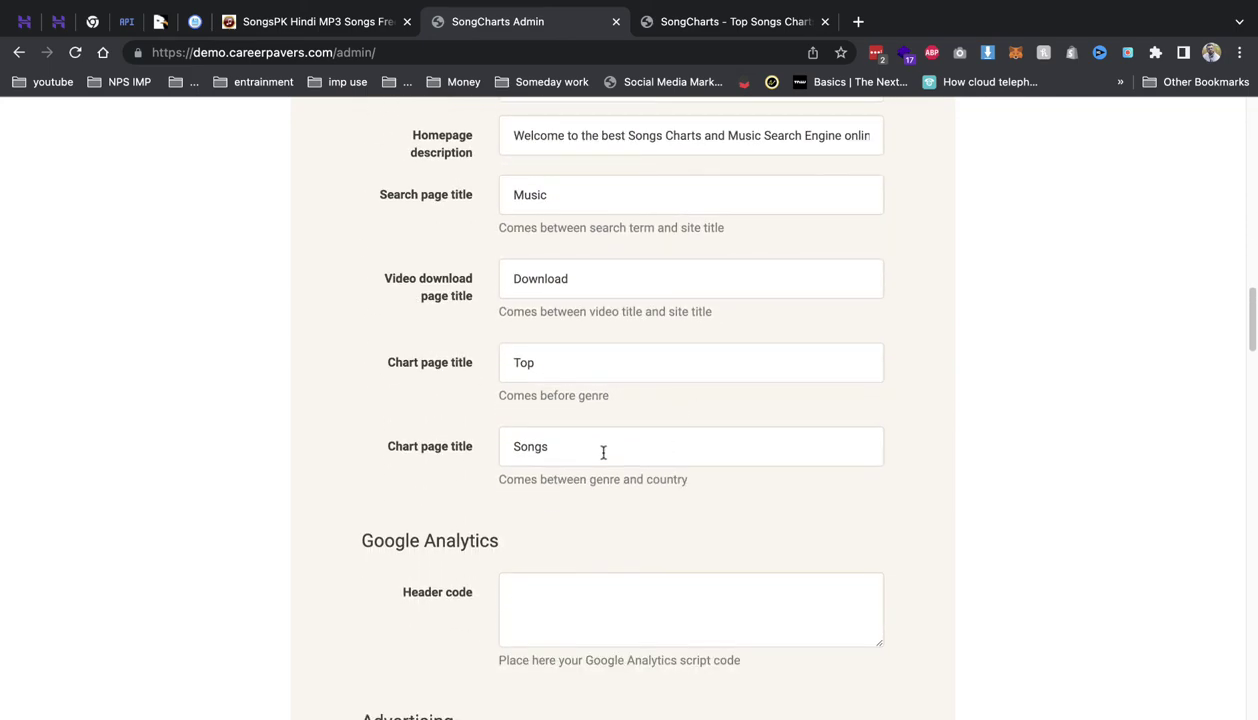
Step: Review the Google Analytics header code field and the Advertising fields, including the search page and download page modal box ads
scroll(585, 480, "down", 2)
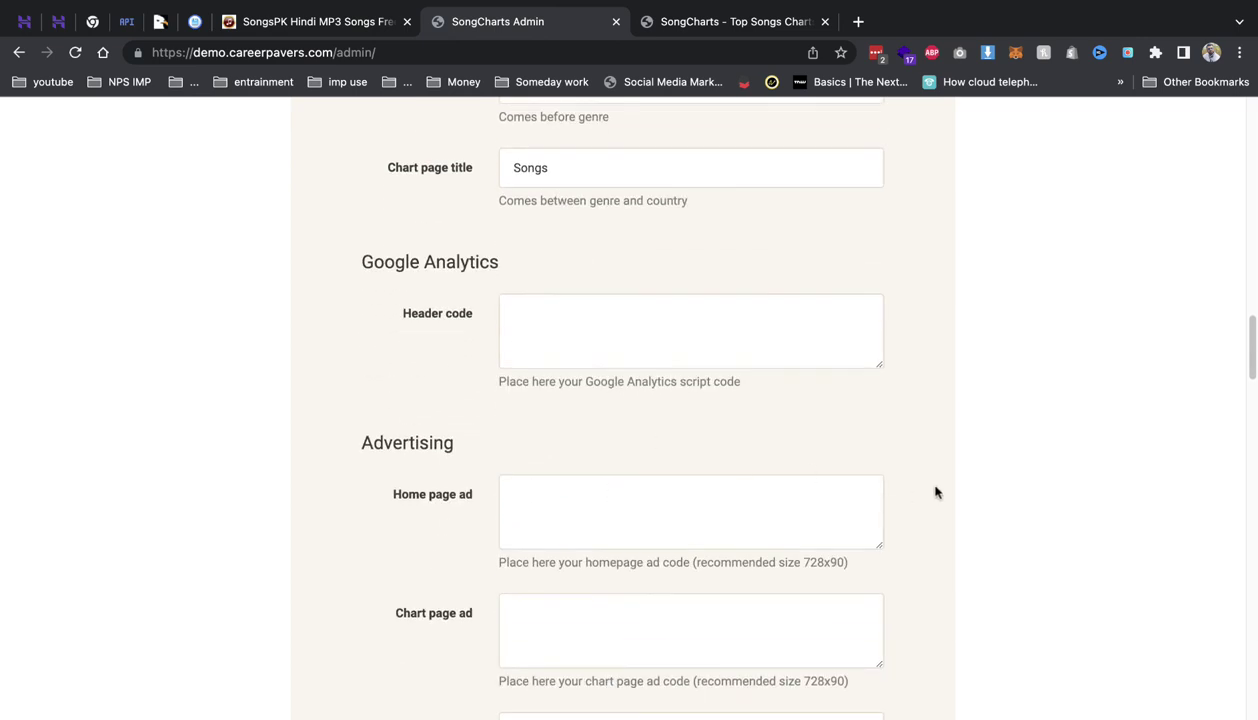
scroll(617, 460, "down", 3)
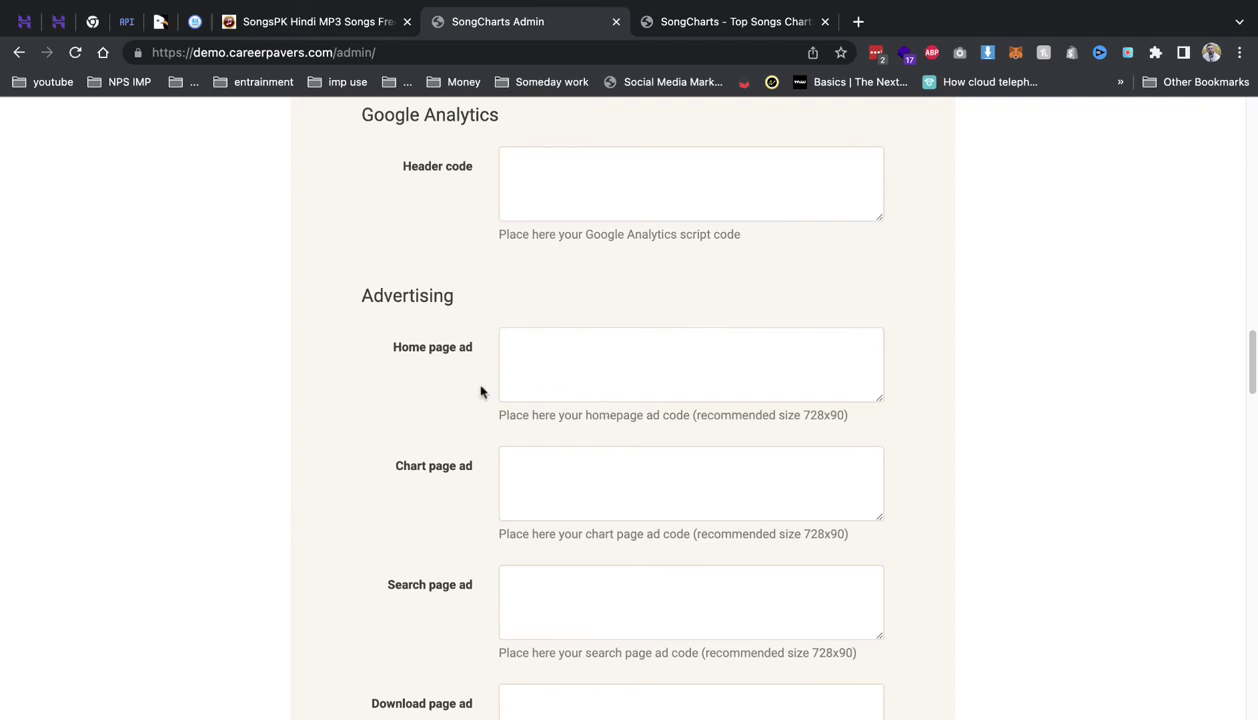
left_click_drag(376, 585, 564, 585)
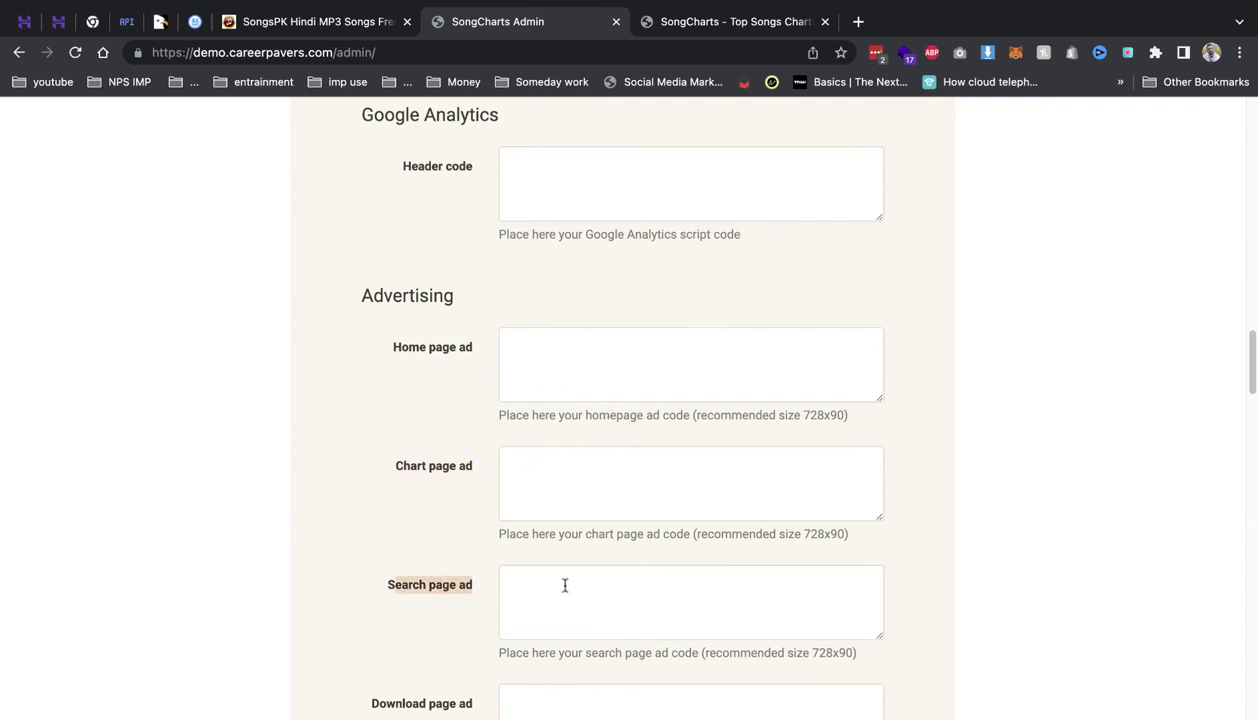
scroll(478, 525, "down", 7)
left_click_drag(400, 484, 599, 483)
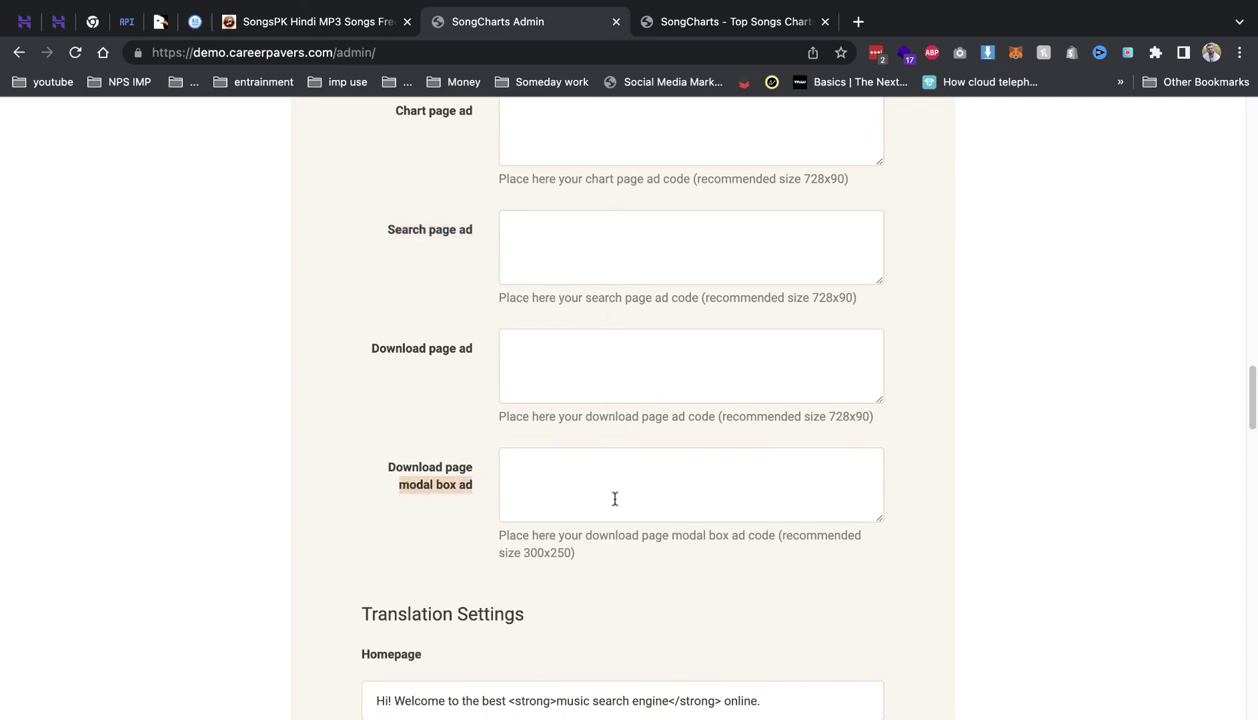
Step: Save the changed admin settings with the update at the end of the form, after the footer link titles
scroll(628, 488, "down", 15)
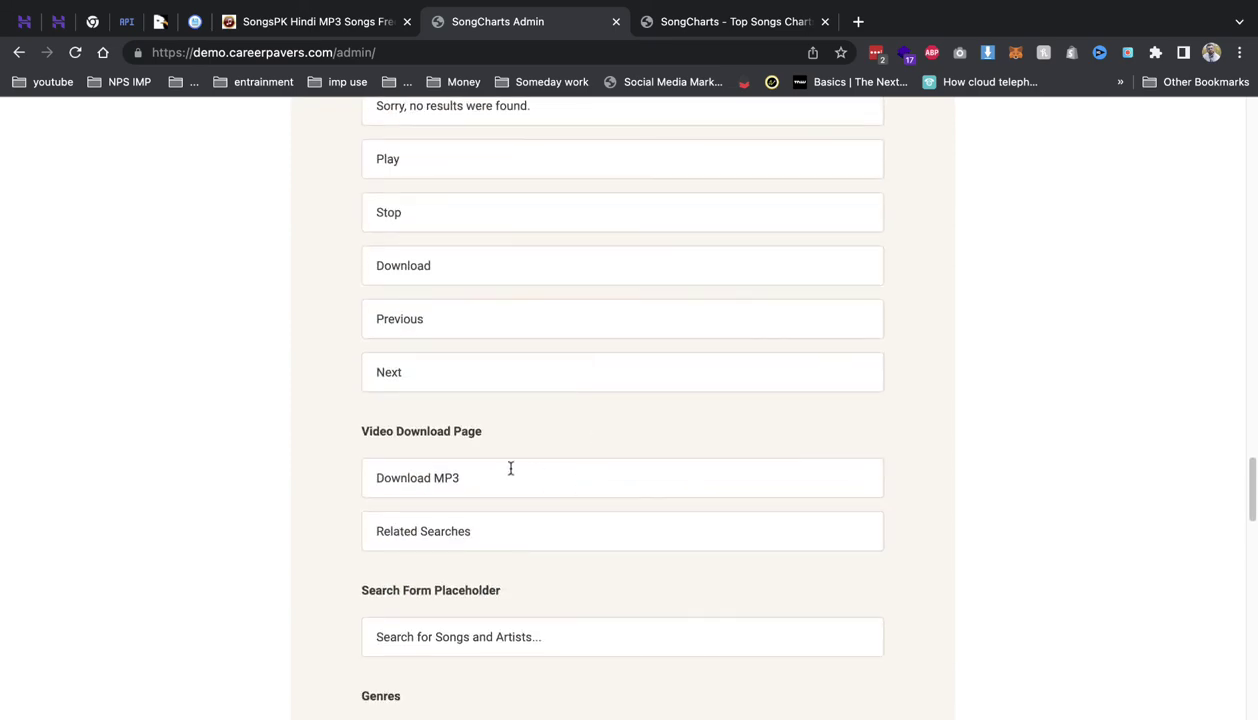
scroll(558, 366, "down", 20)
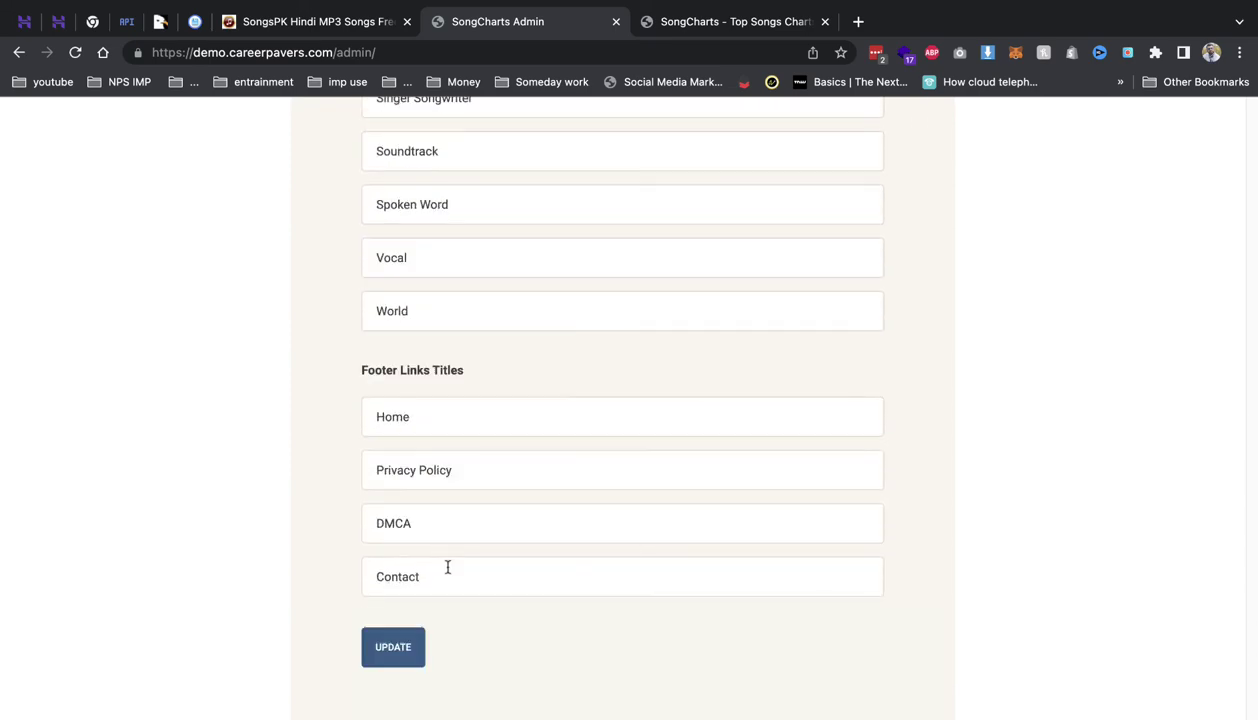
left_click(406, 651)
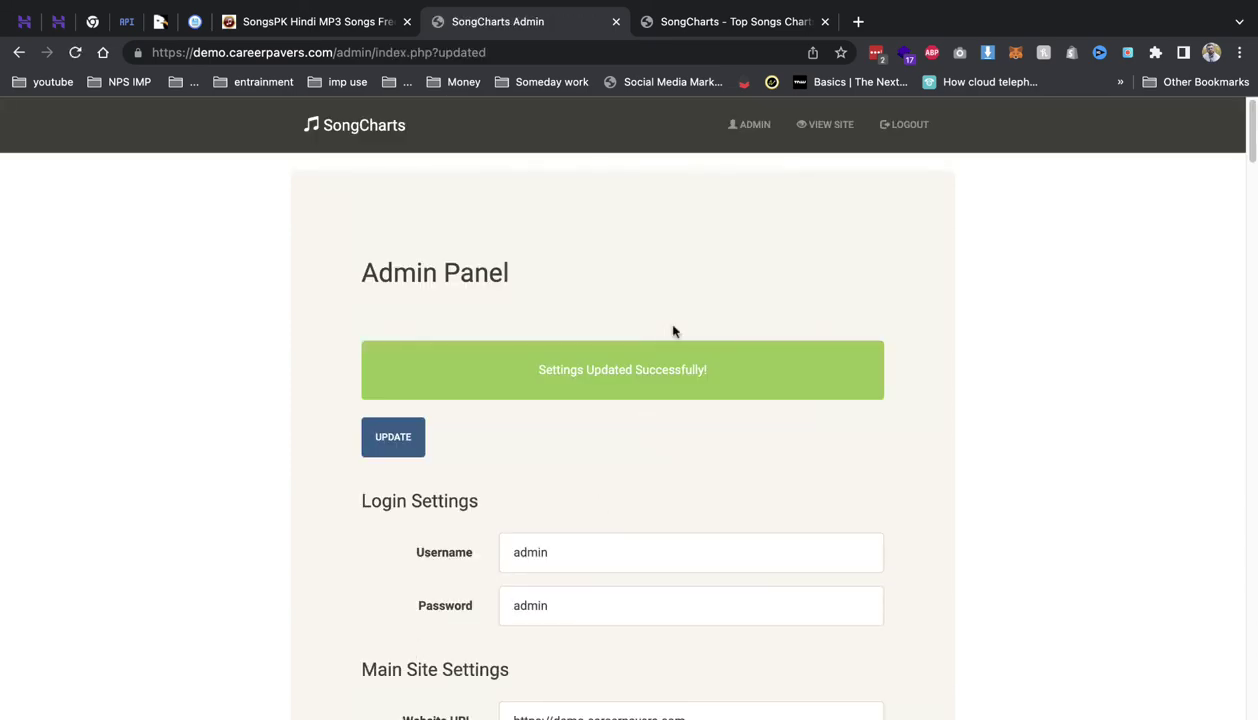
Step: Switch to the demo site's tab, reload the homepage and check its theme and top songs chart
left_click(685, 21)
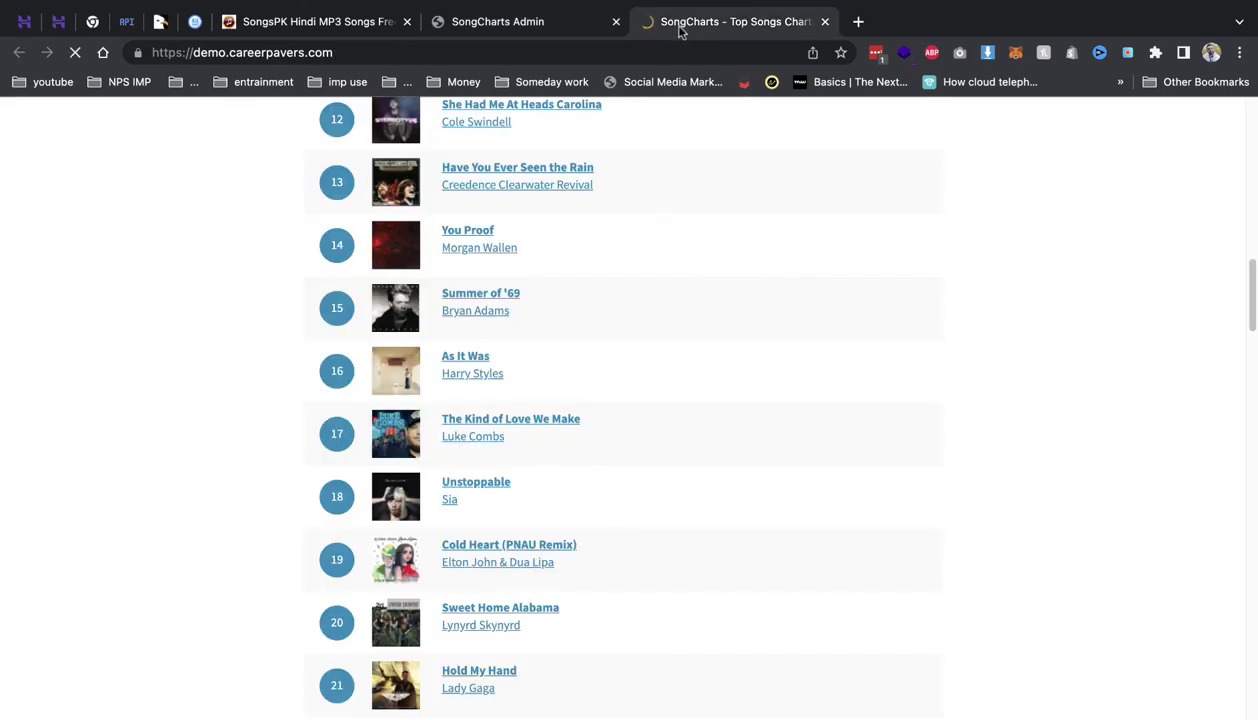
key("super+r")
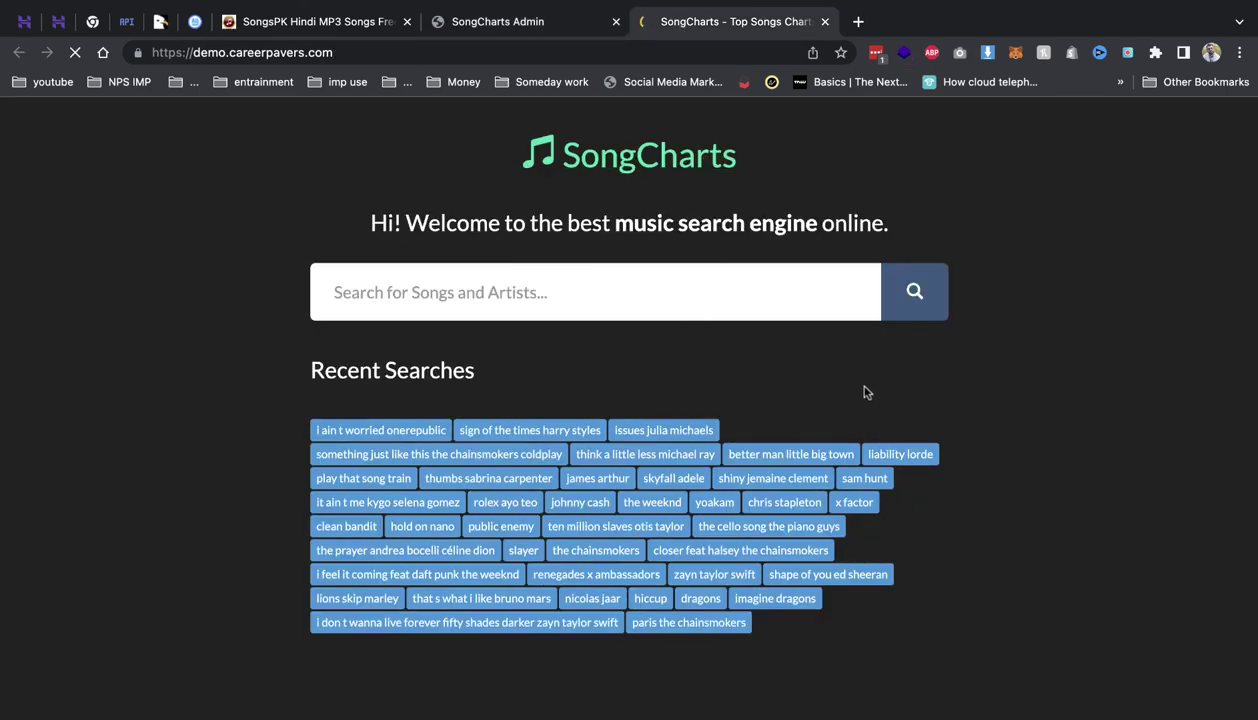
scroll(722, 424, "up", 10)
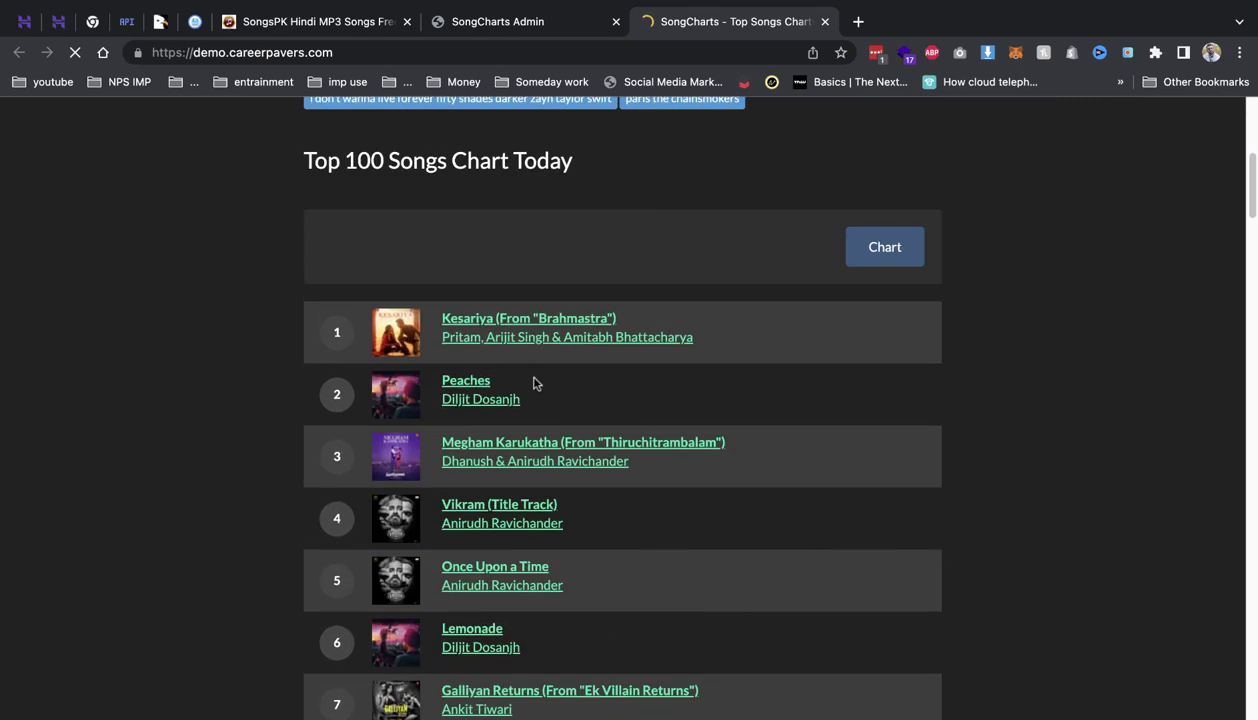
Step: Open the song Peaches from the top songs chart and load the video player of its first search result
left_click(466, 382)
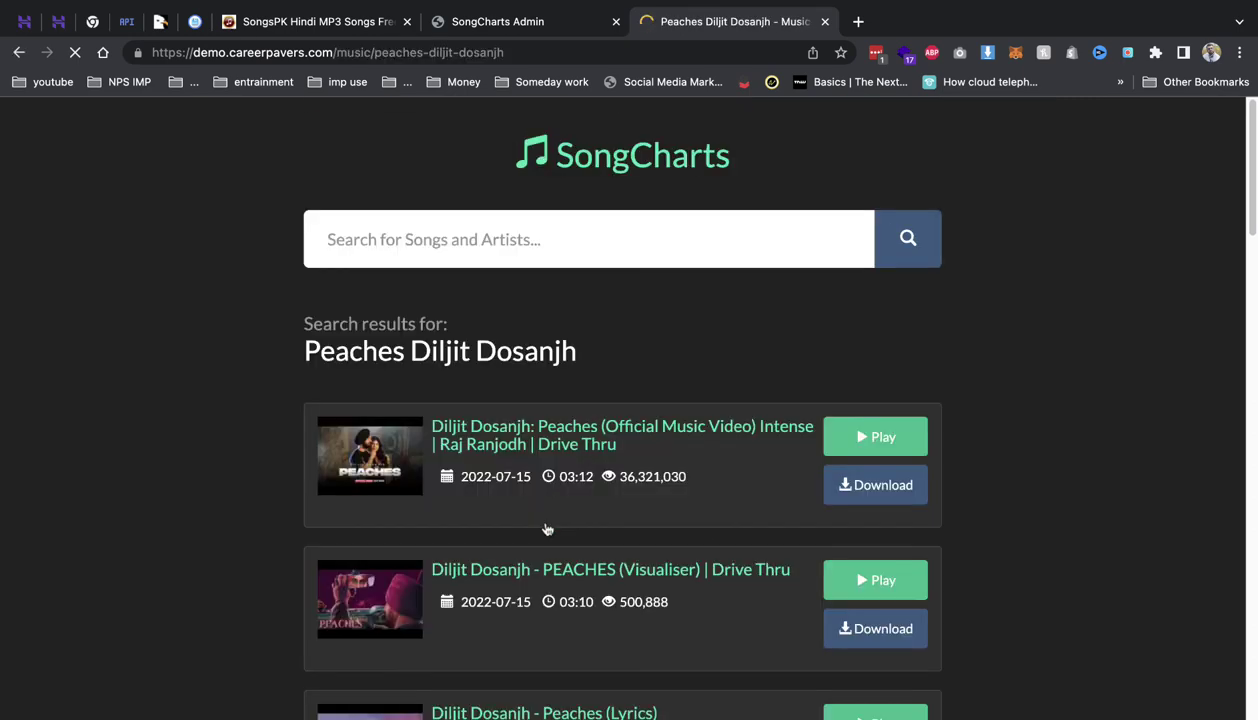
scroll(700, 450, "down", 1)
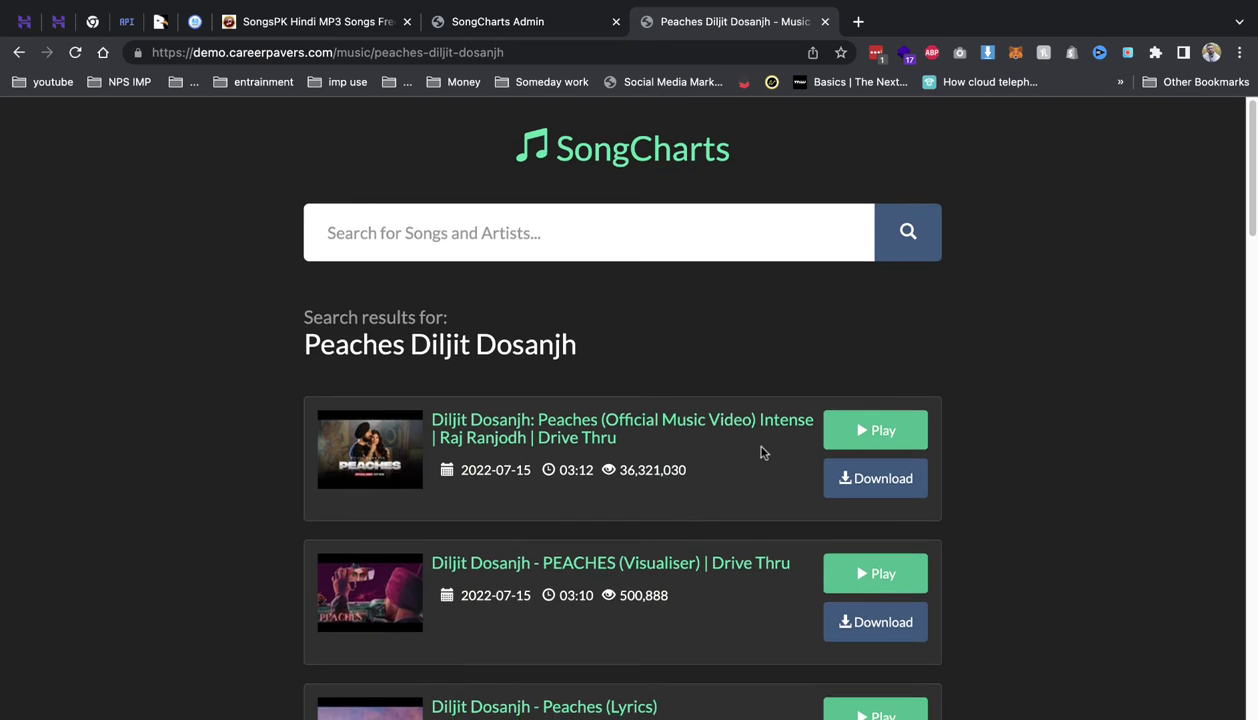
left_click(852, 432)
scroll(752, 439, "down", 4)
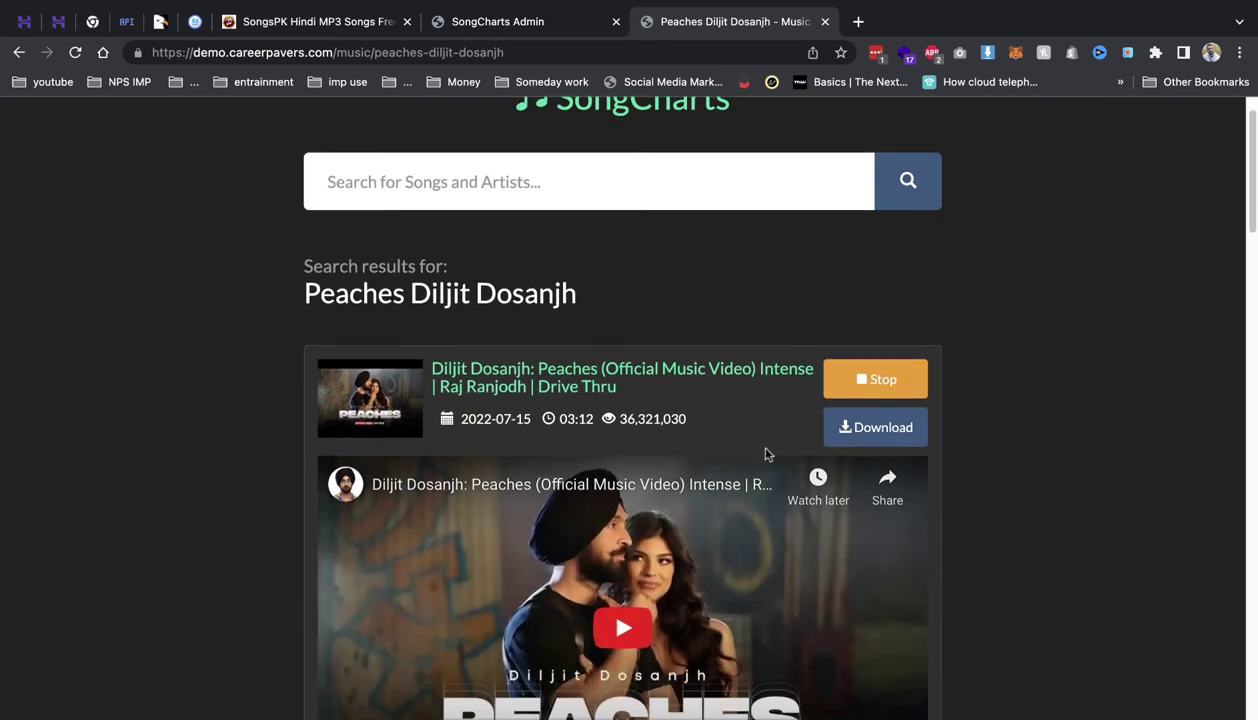
Step: Open the download page of the official Peaches music video and check its embedded video, MP3 download option and description
left_click(845, 300)
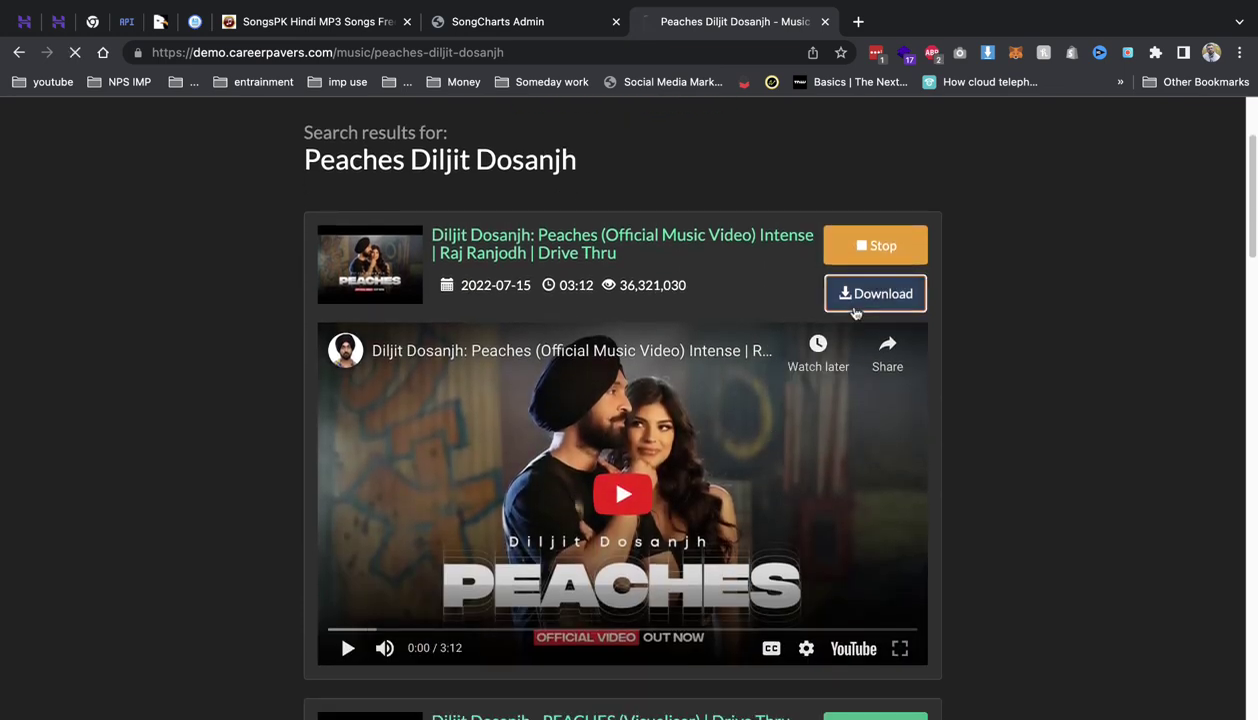
scroll(760, 420, "down", 5)
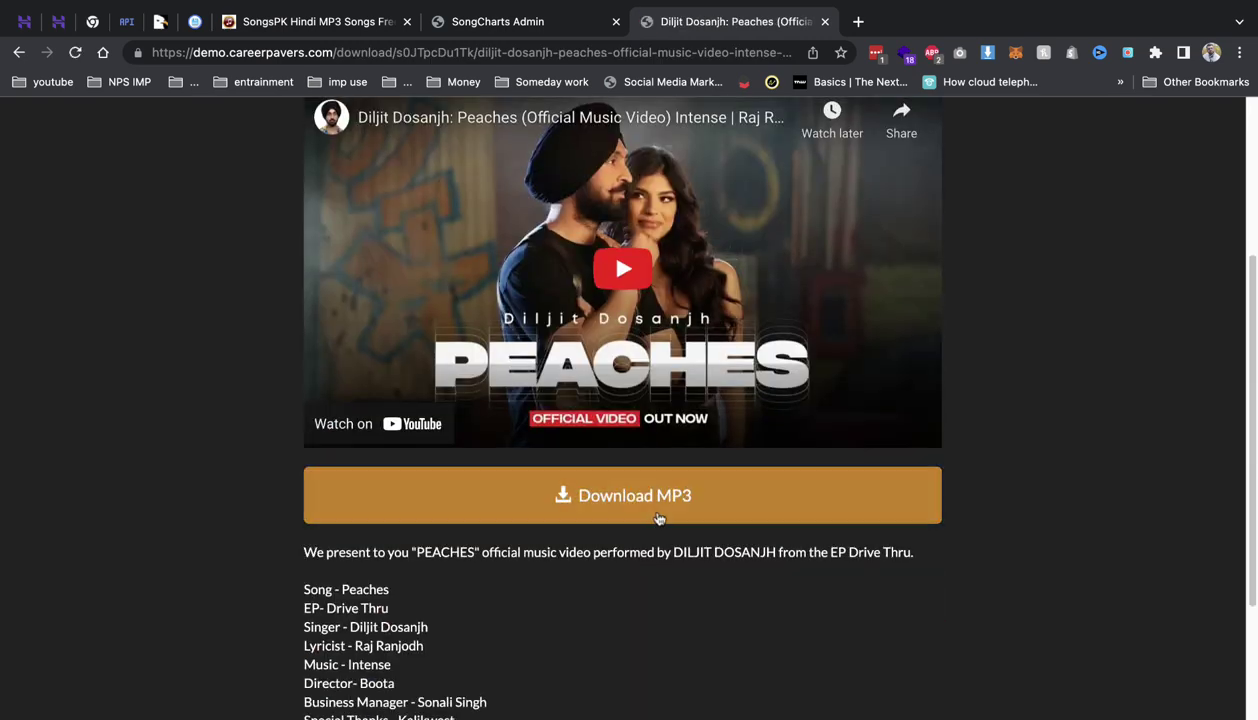
scroll(1012, 451, "up", 2)
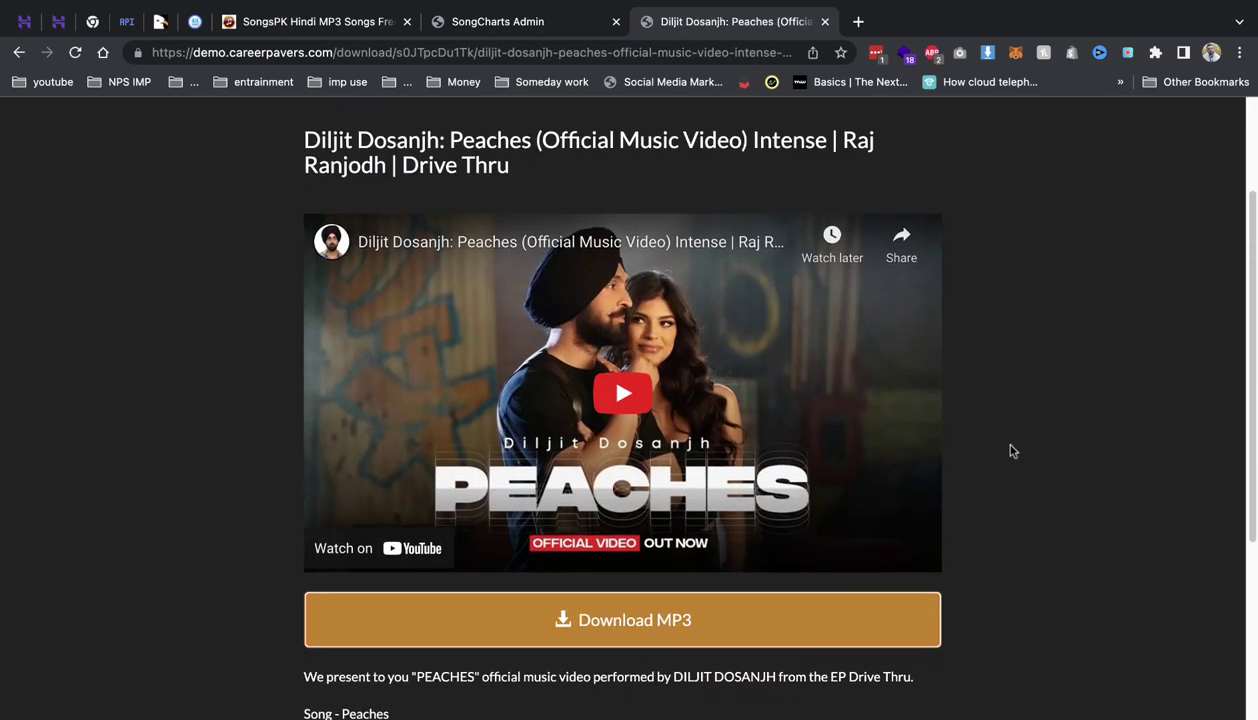
scroll(660, 445, "up", 1)
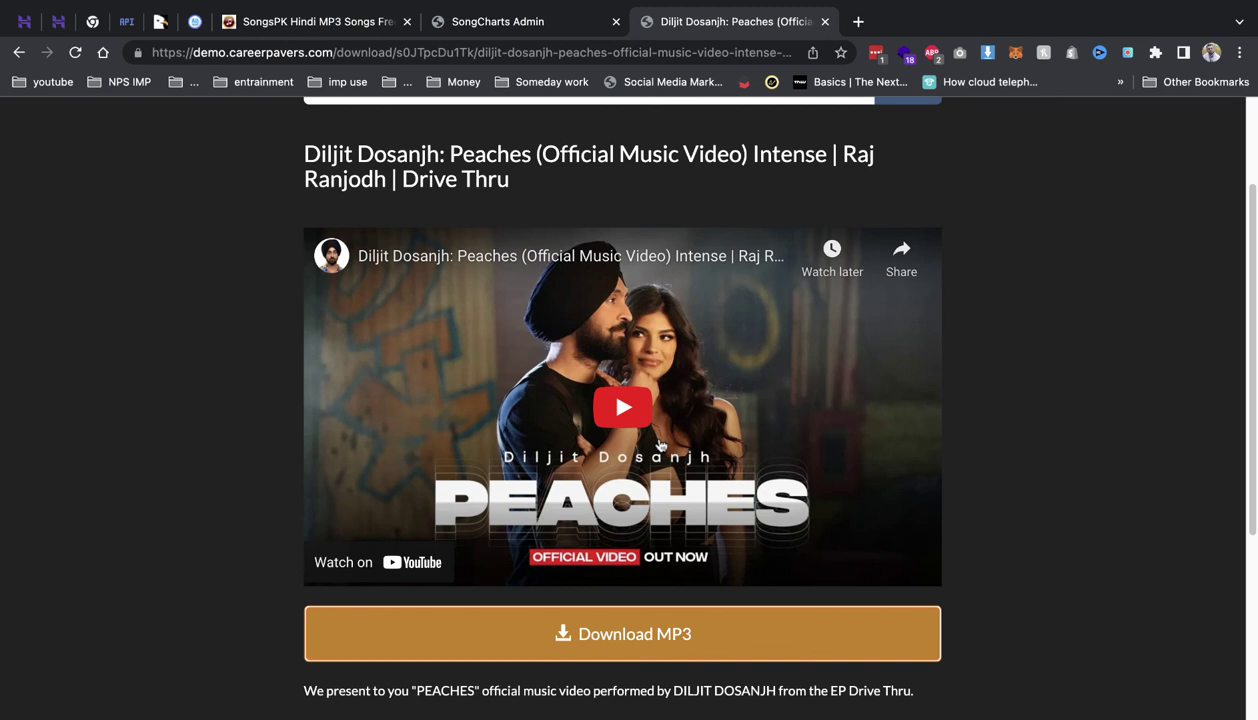